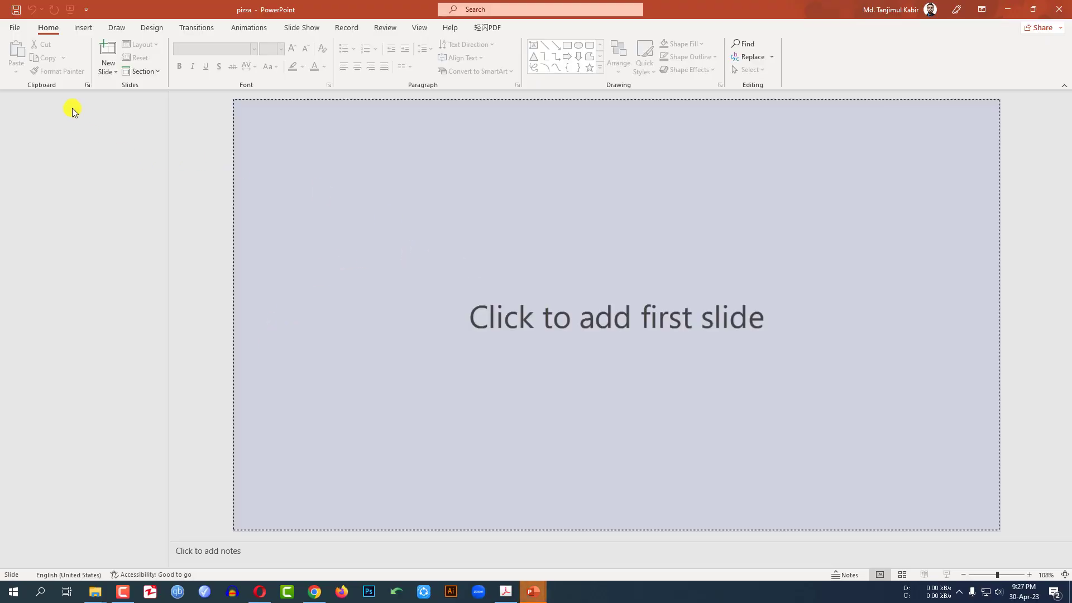
# Add a Blank-layout first slide to the pizza presentation and zoom the view out to 75%
pyautogui.click(107, 72)
pyautogui.click(119, 209)
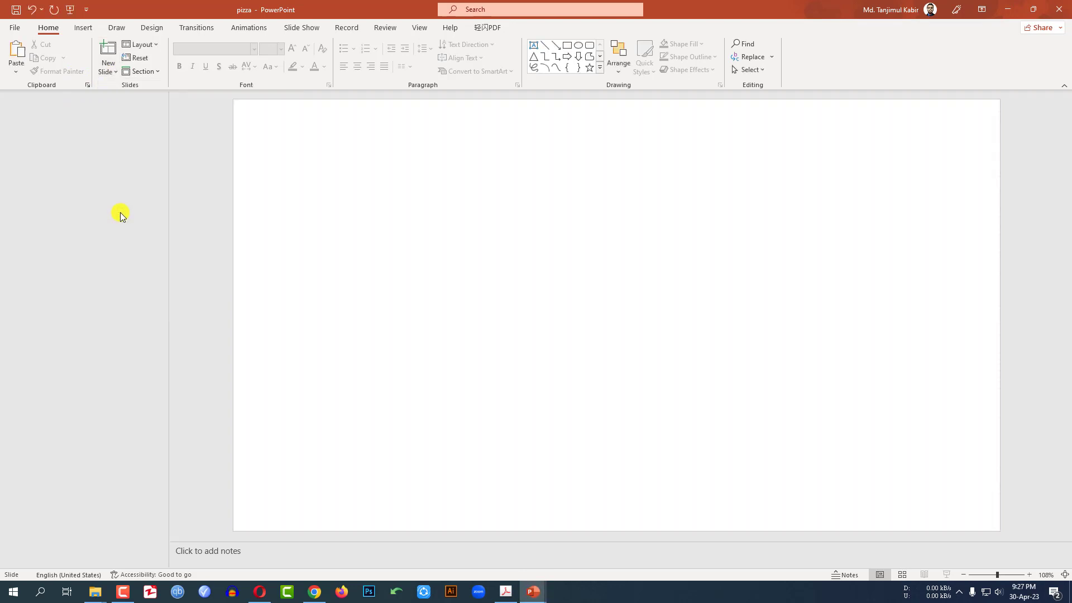
pyautogui.scroll(-3, 175, 233)
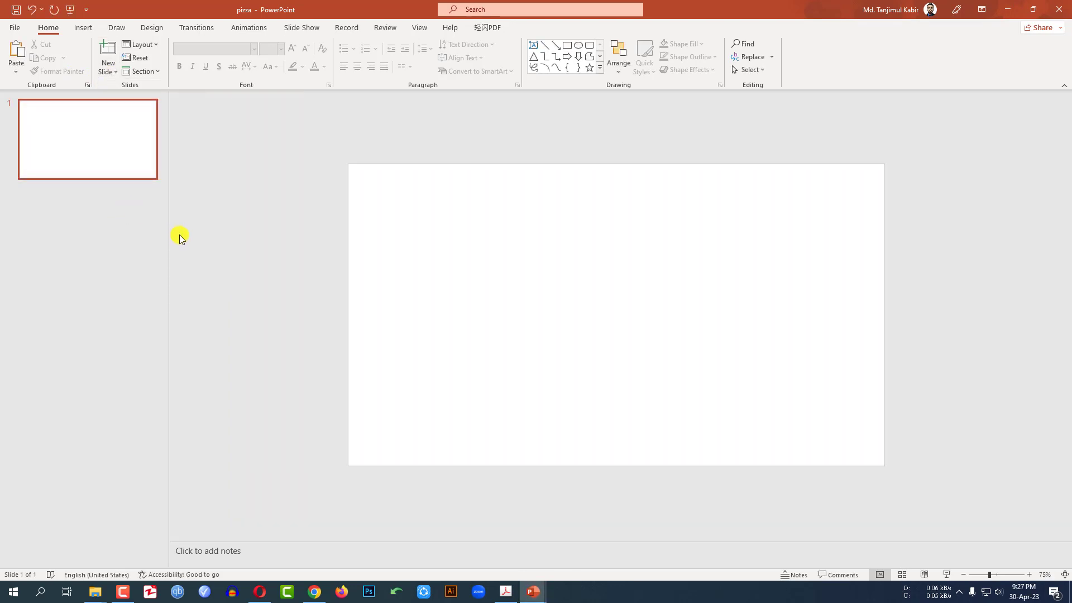
# Insert the sweets-on-dark-stone photo from this computer onto slide 1
pyautogui.click(82, 28)
pyautogui.click(82, 58)
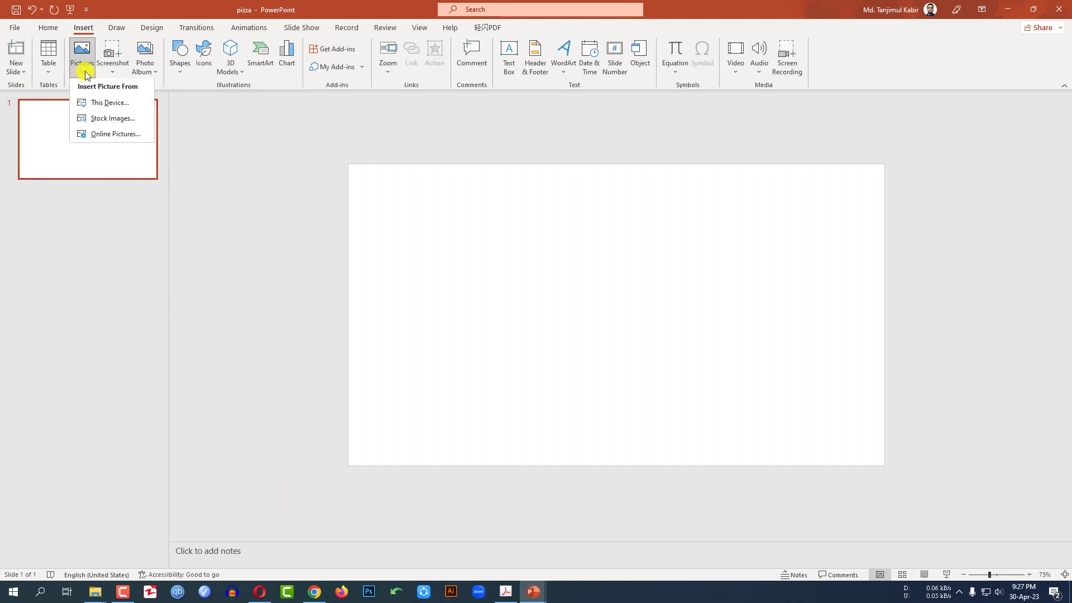
pyautogui.click(100, 105)
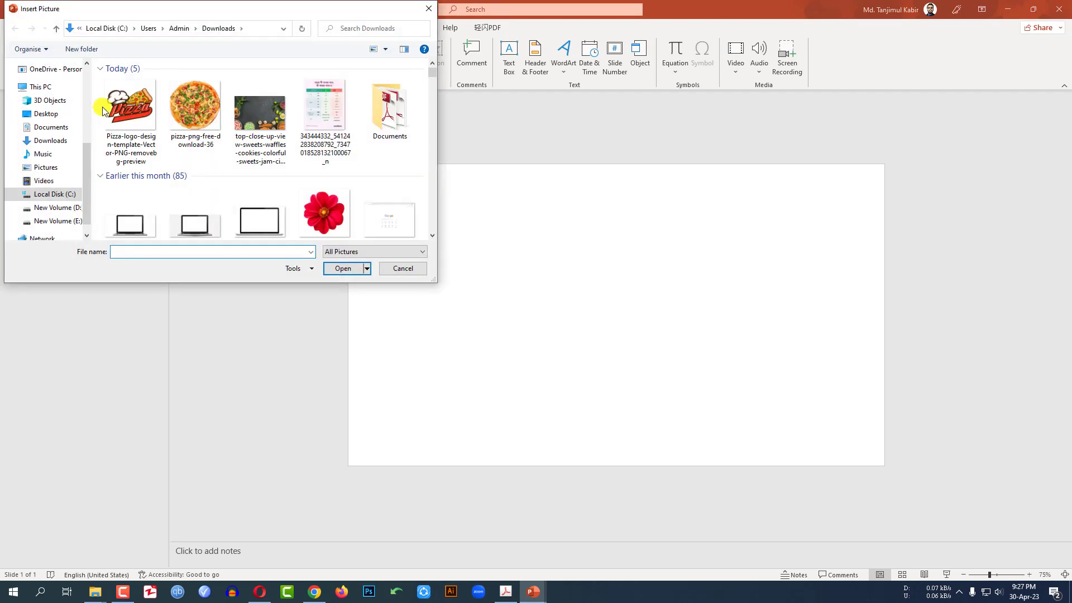
pyautogui.click(264, 120)
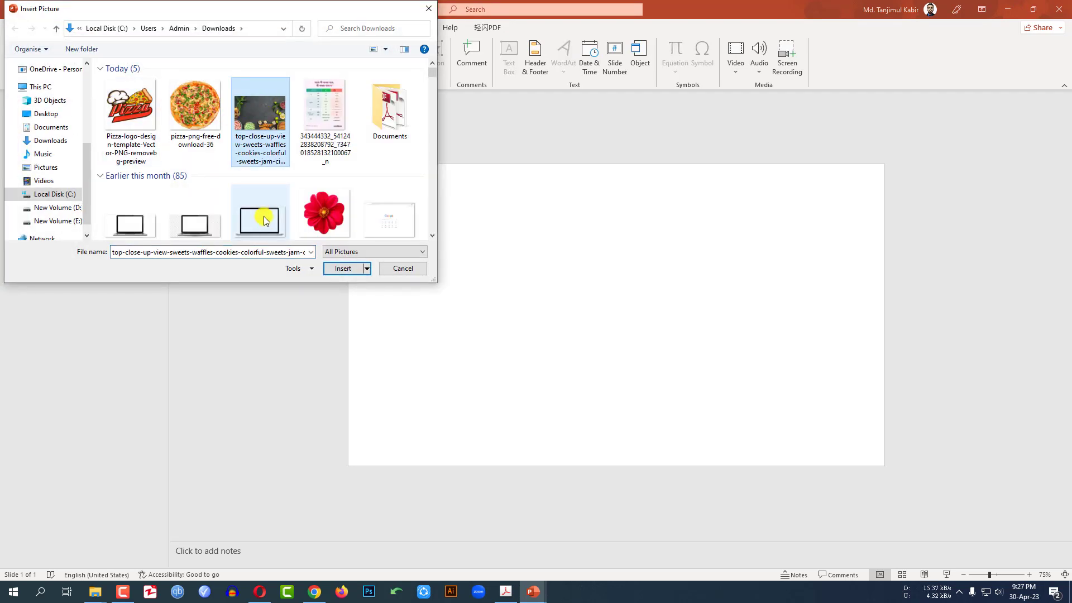
pyautogui.click(340, 270)
# Crop the photo to 16:9 and stretch it to fill the whole slide
pyautogui.click(947, 71)
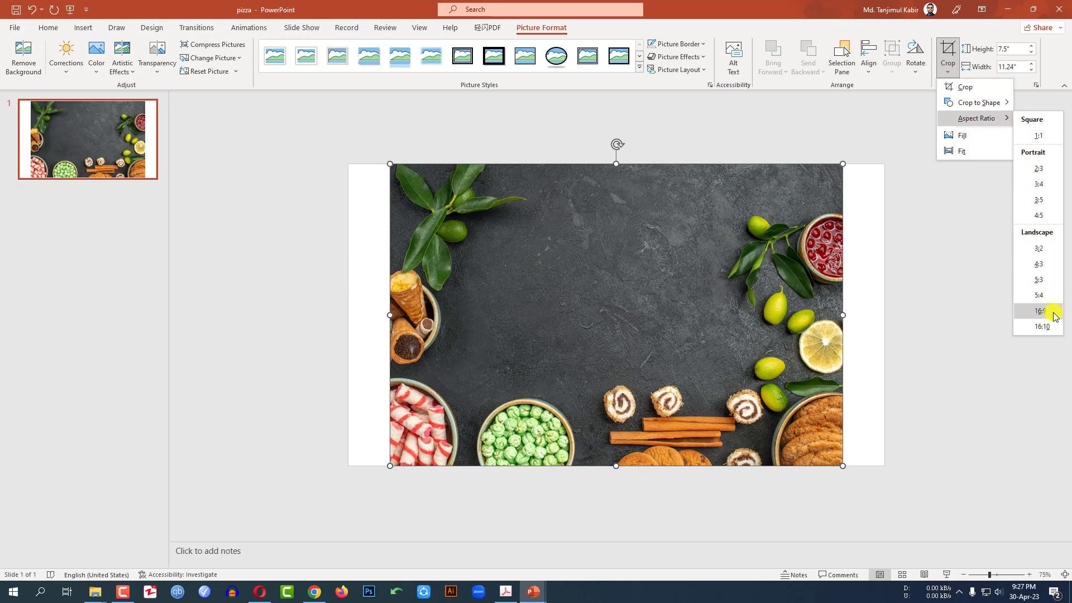
pyautogui.click(964, 304)
pyautogui.click(860, 279)
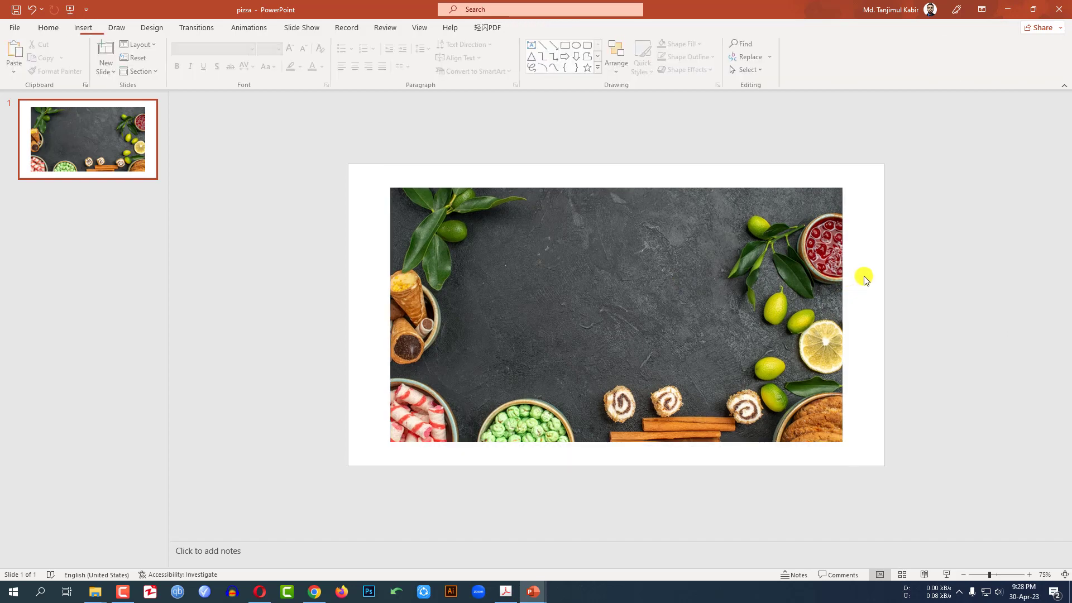
pyautogui.click(731, 288)
pyautogui.moveTo(732, 288); pyautogui.dragTo(690, 265)
pyautogui.moveTo(830, 426); pyautogui.dragTo(884, 464)
pyautogui.click(918, 365)
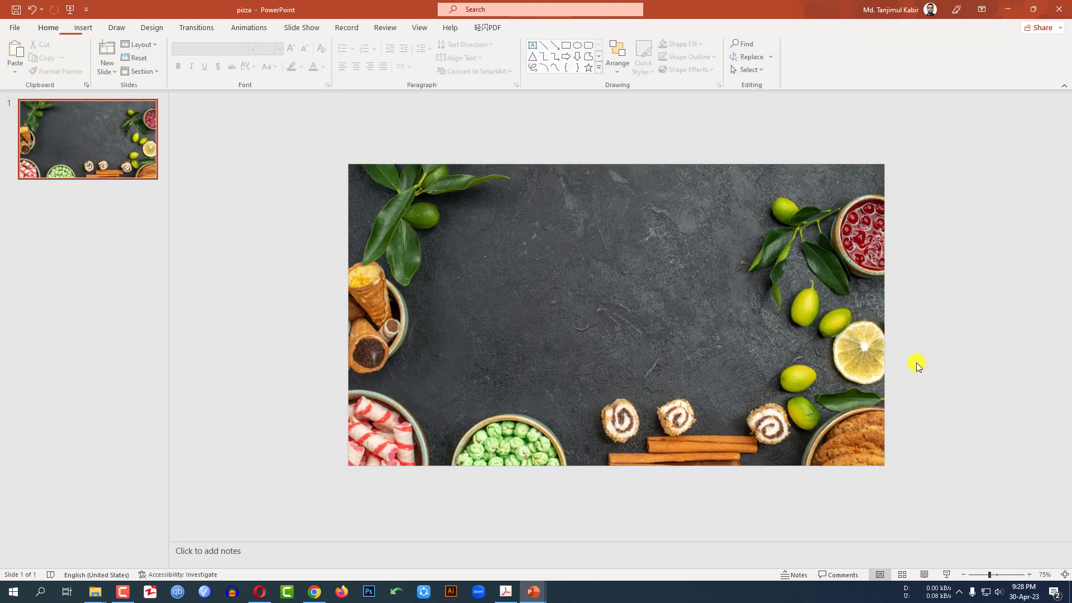
# Draw a wide rectangle with no outline across the middle of the slide
pyautogui.click(83, 30)
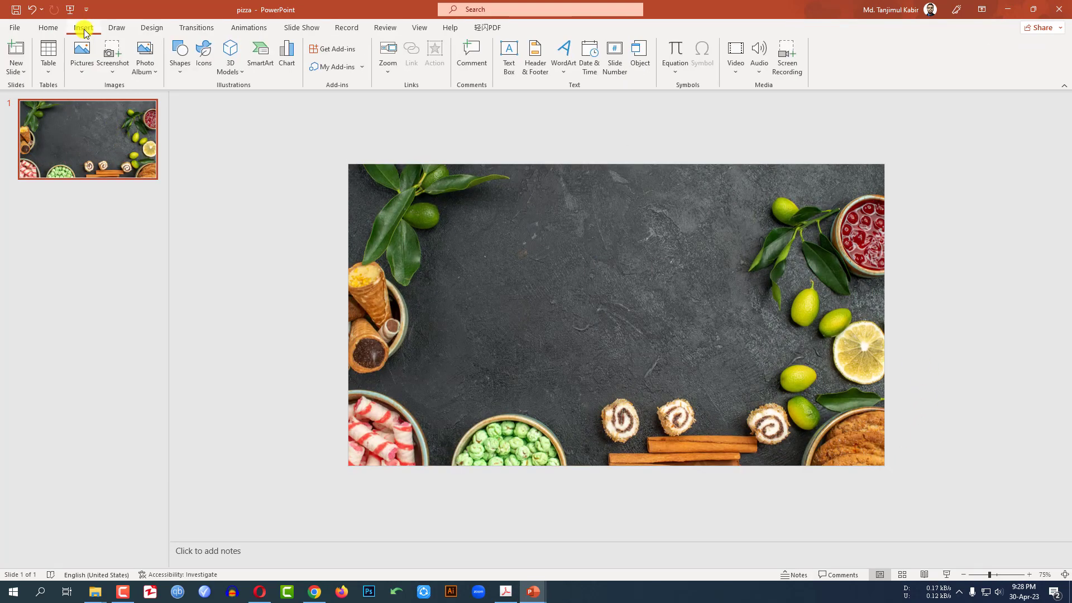
pyautogui.click(181, 74)
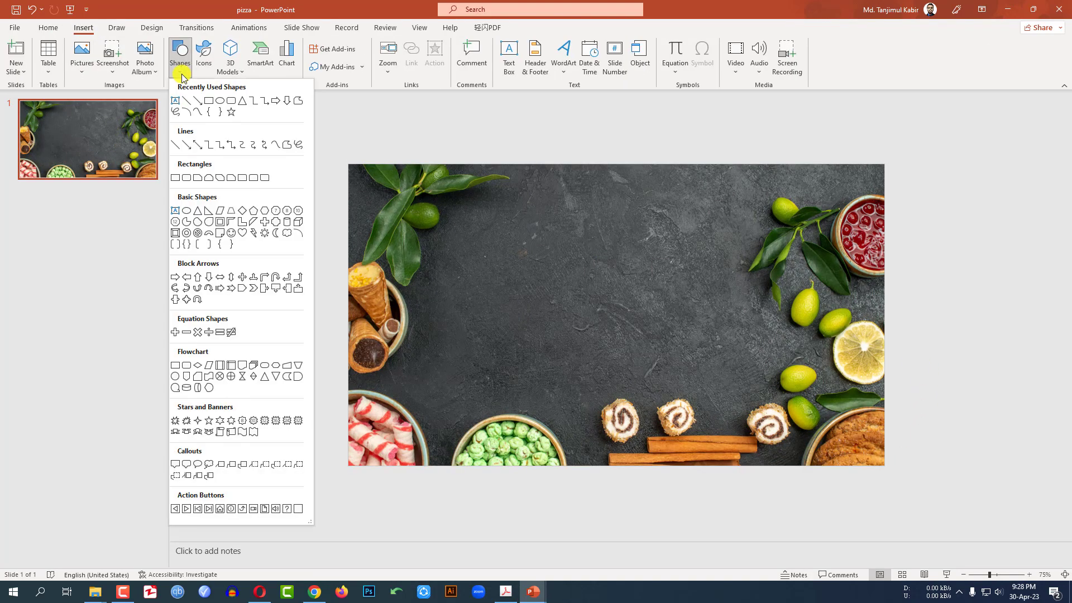
pyautogui.click(208, 102)
pyautogui.moveTo(325, 264); pyautogui.dragTo(963, 389)
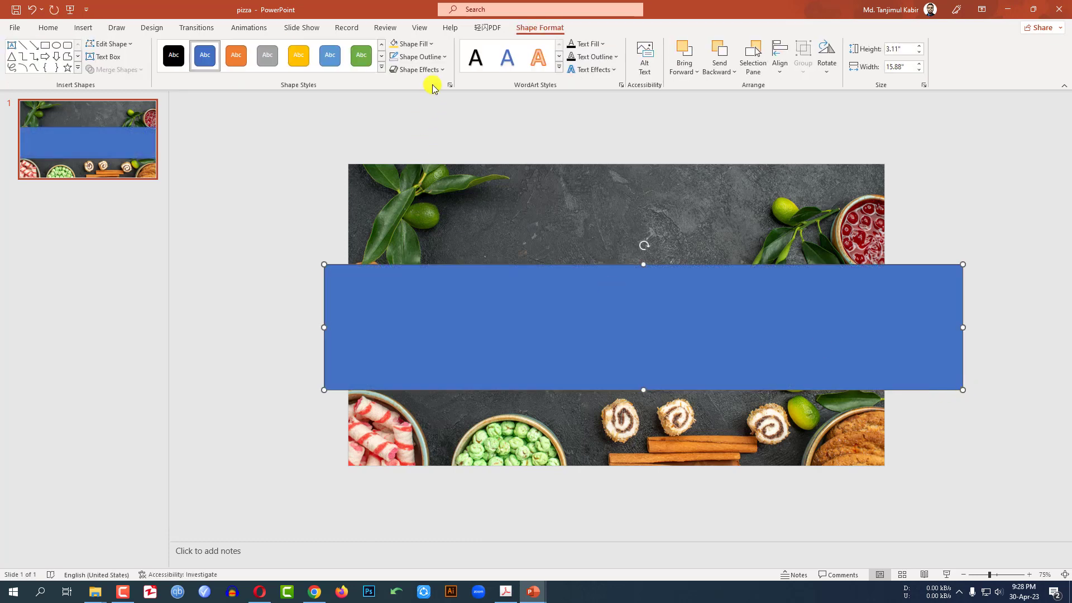
pyautogui.click(445, 57)
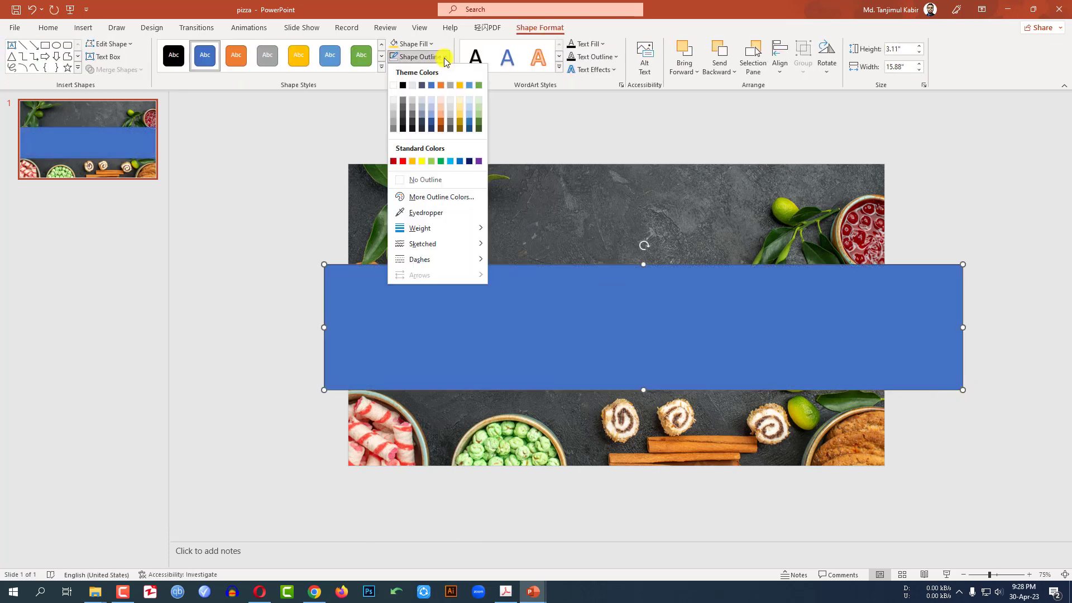
pyautogui.click(426, 178)
pyautogui.moveTo(616, 328); pyautogui.dragTo(594, 329)
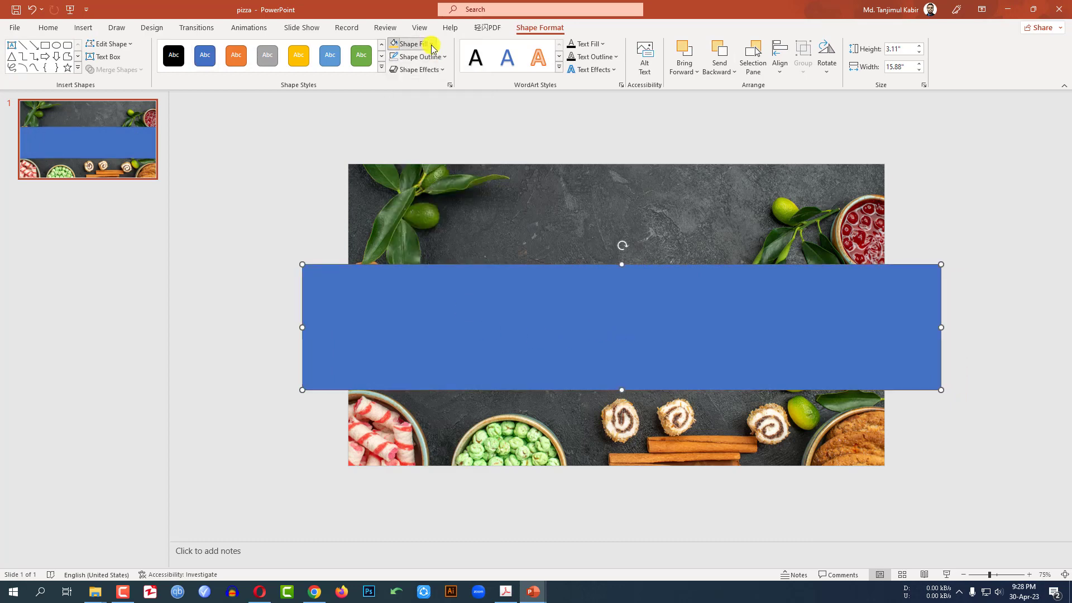
# Fill the rectangle peach orange and set its fill transparency to 64%
pyautogui.click(413, 43)
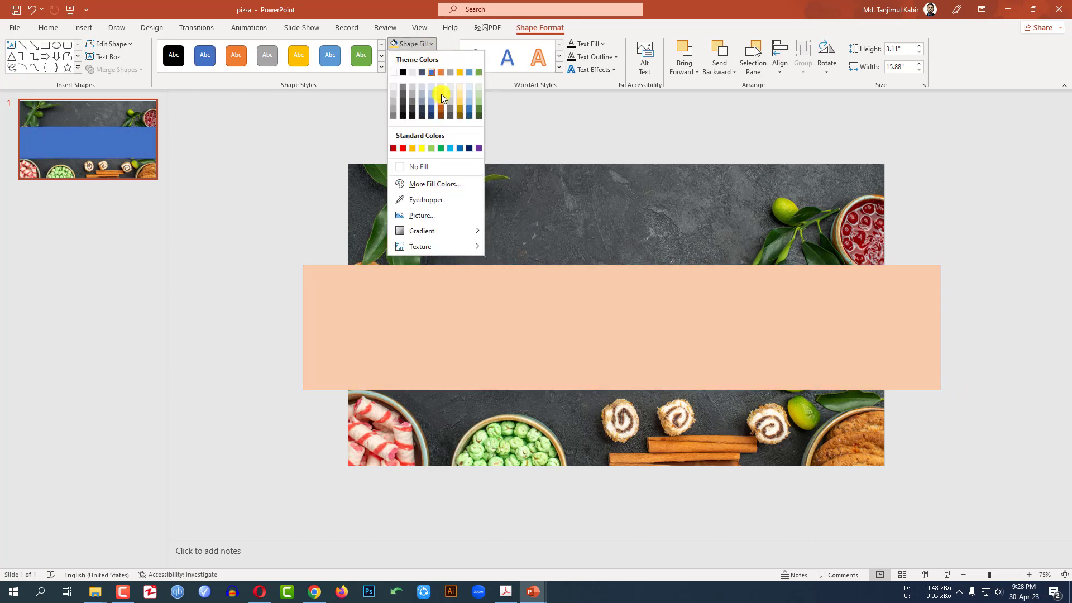
pyautogui.click(441, 100)
pyautogui.rightClick(641, 261)
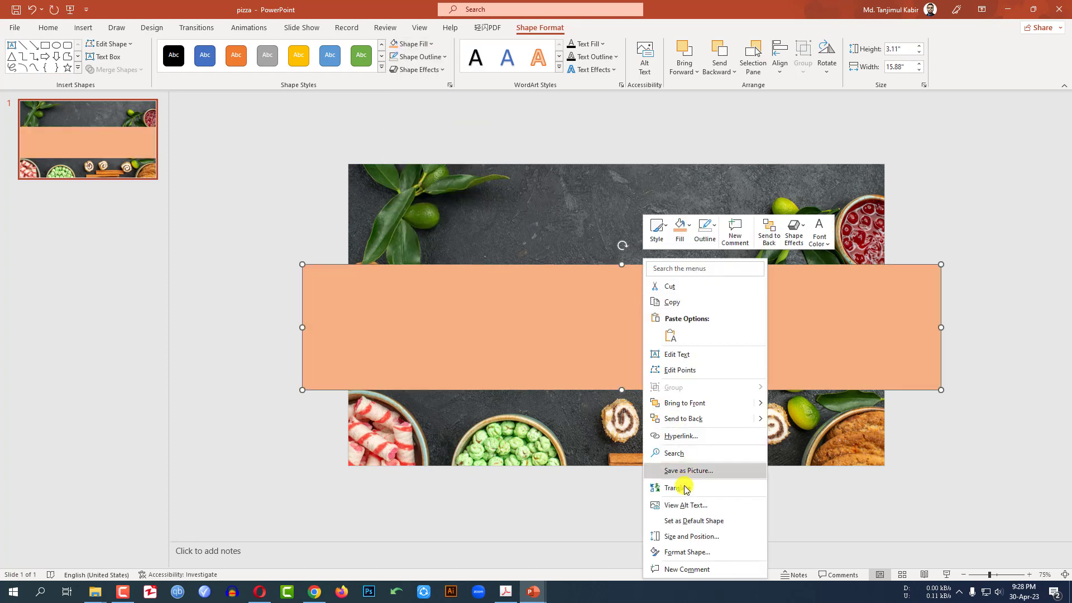
pyautogui.click(687, 553)
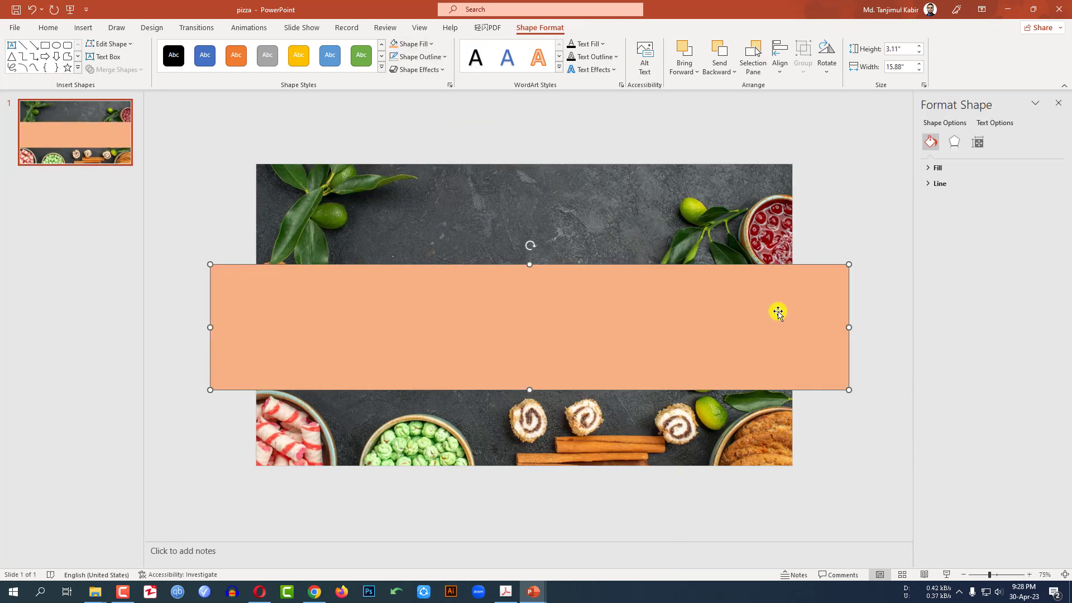
pyautogui.click(939, 170)
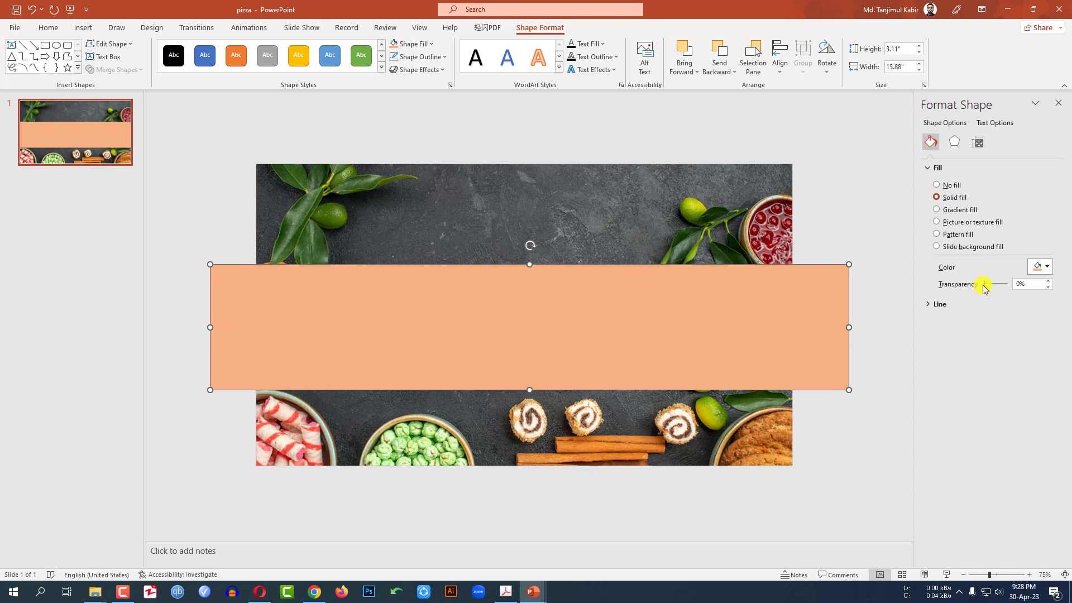
pyautogui.moveTo(986, 285); pyautogui.dragTo(1000, 287)
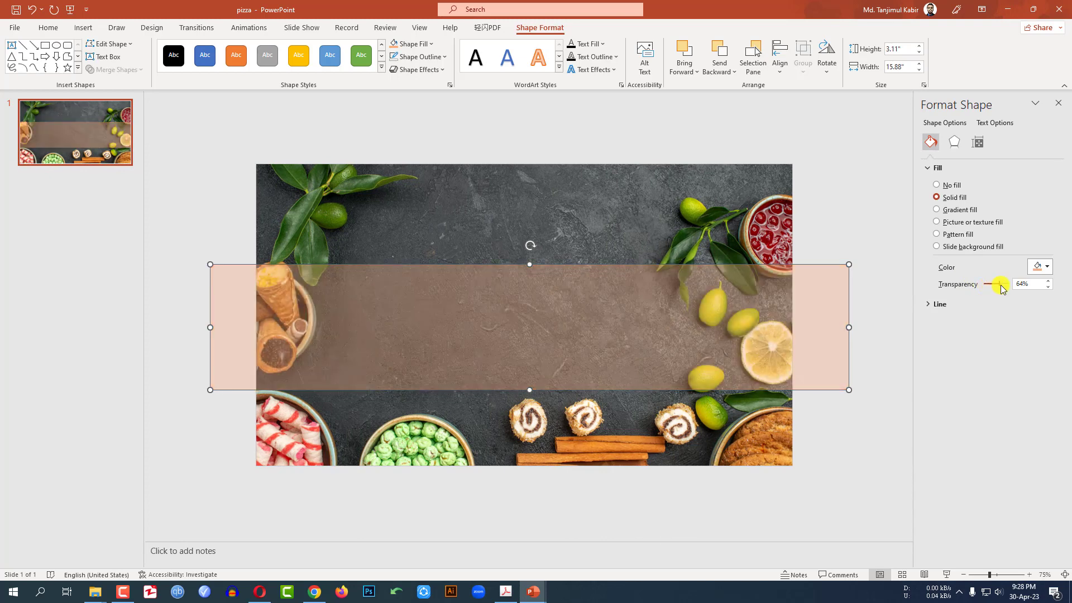
pyautogui.click(847, 232)
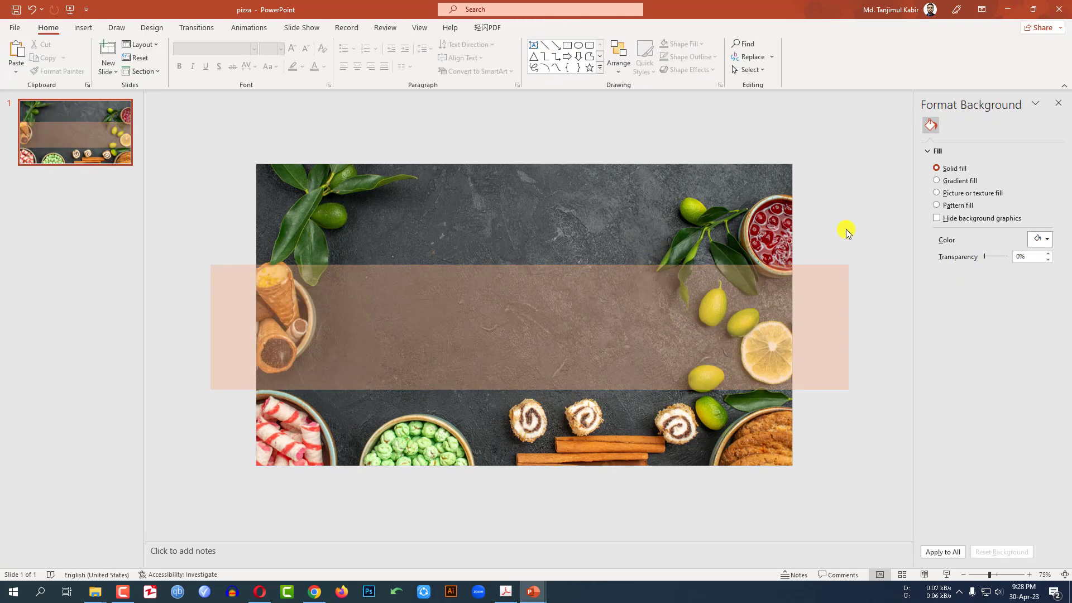
# Draw a small white circle with no outline above the band
pyautogui.click(82, 29)
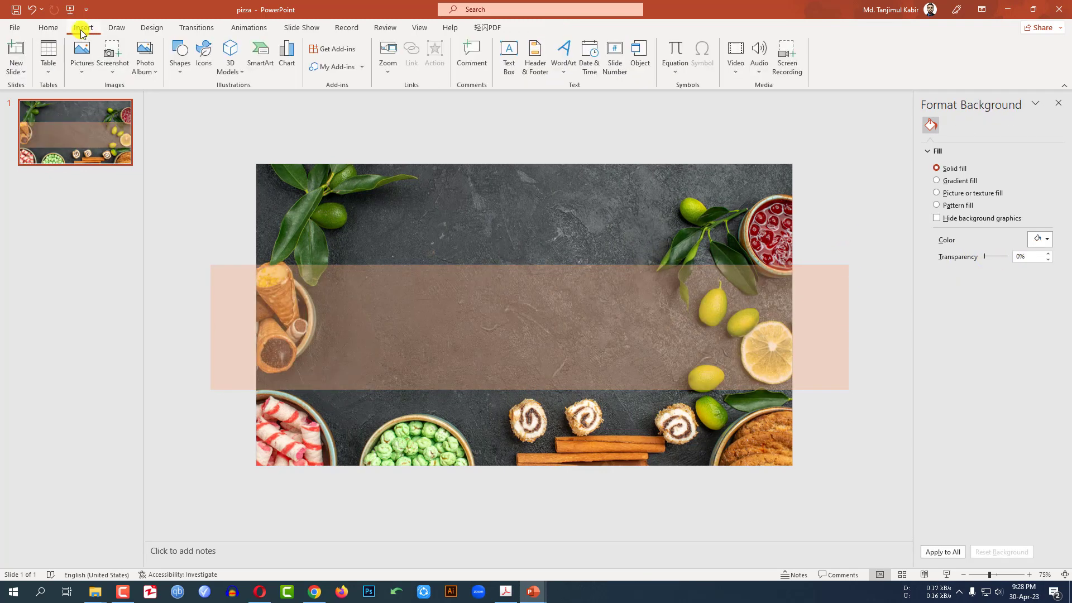
pyautogui.click(180, 61)
pyautogui.click(220, 102)
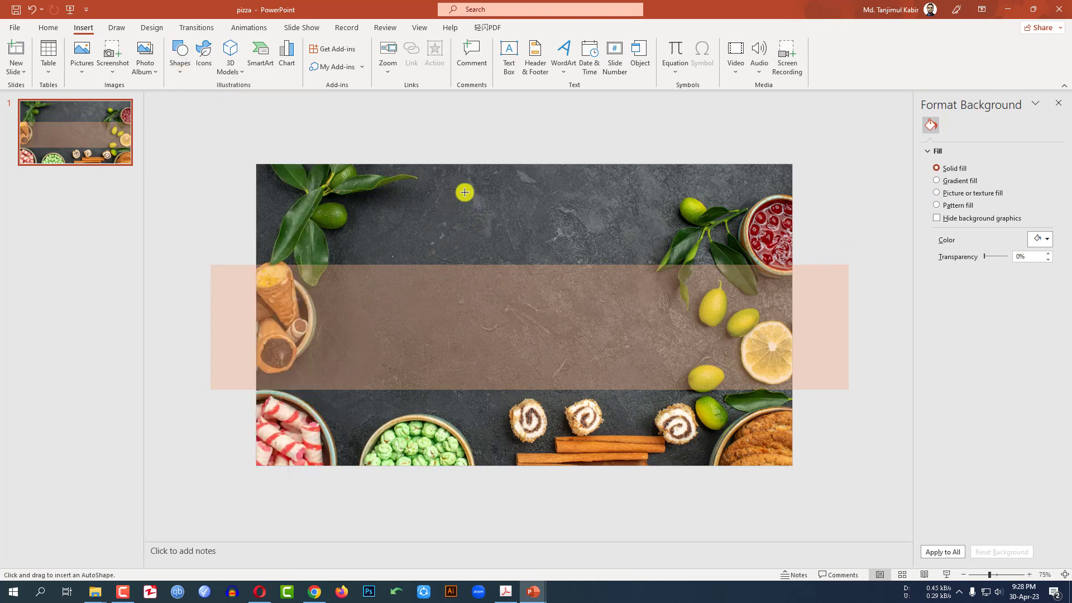
pyautogui.moveTo(464, 192); pyautogui.dragTo(525, 253)
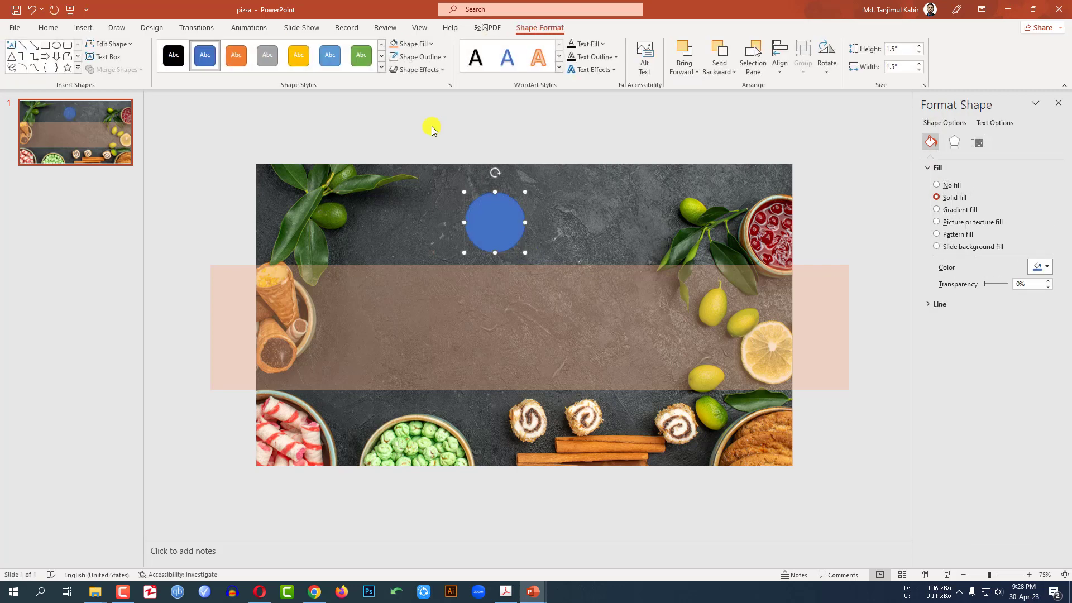
pyautogui.click(441, 58)
pyautogui.click(427, 179)
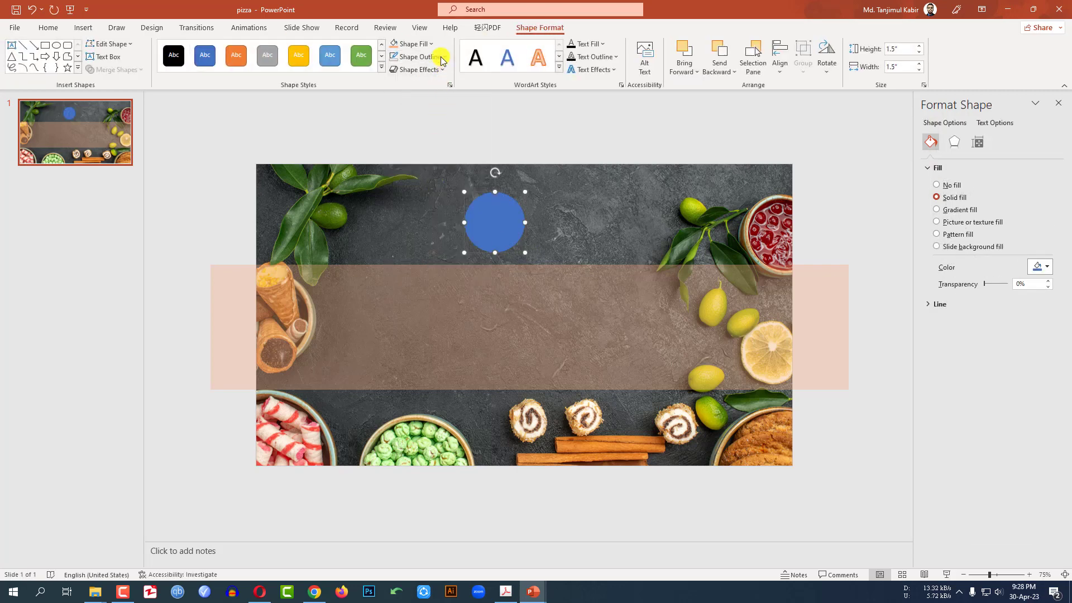
pyautogui.click(418, 44)
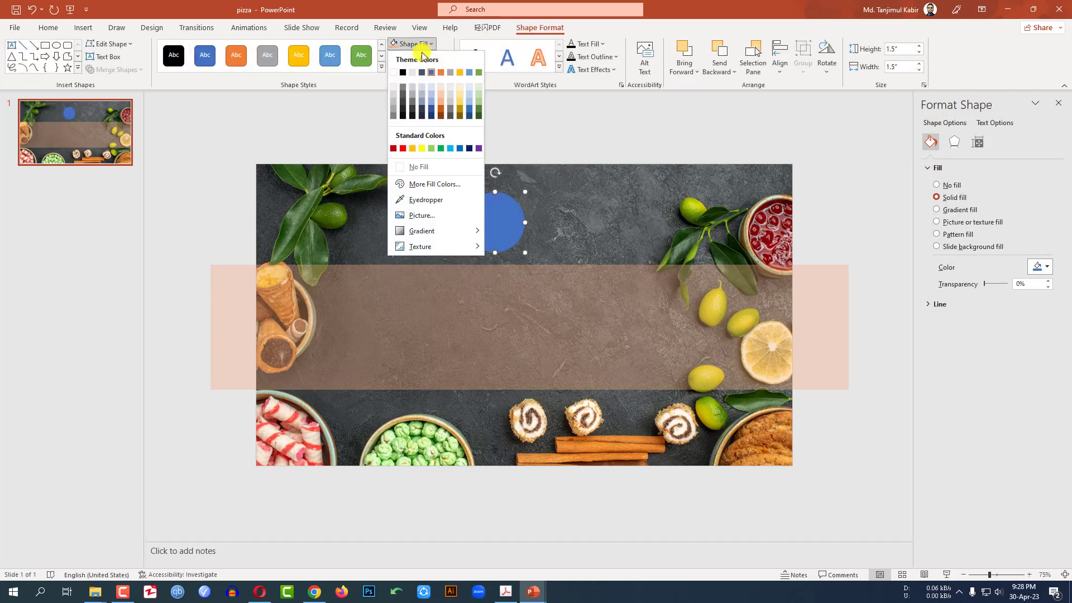
pyautogui.click(393, 72)
# Insert the Pizza logo image and shrink it to fit inside the white circle
pyautogui.click(77, 30)
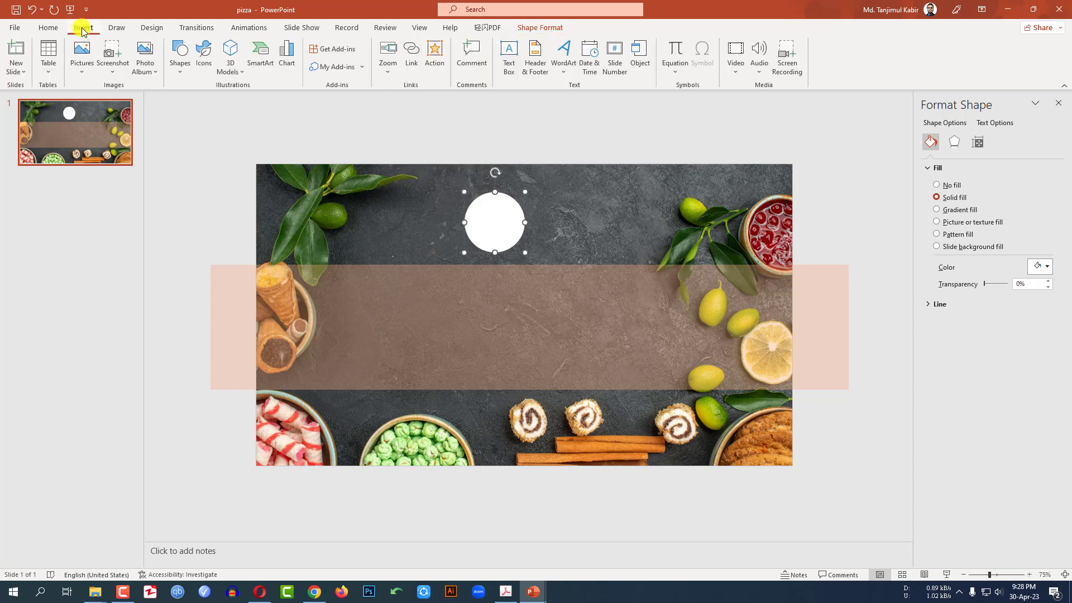
pyautogui.click(82, 66)
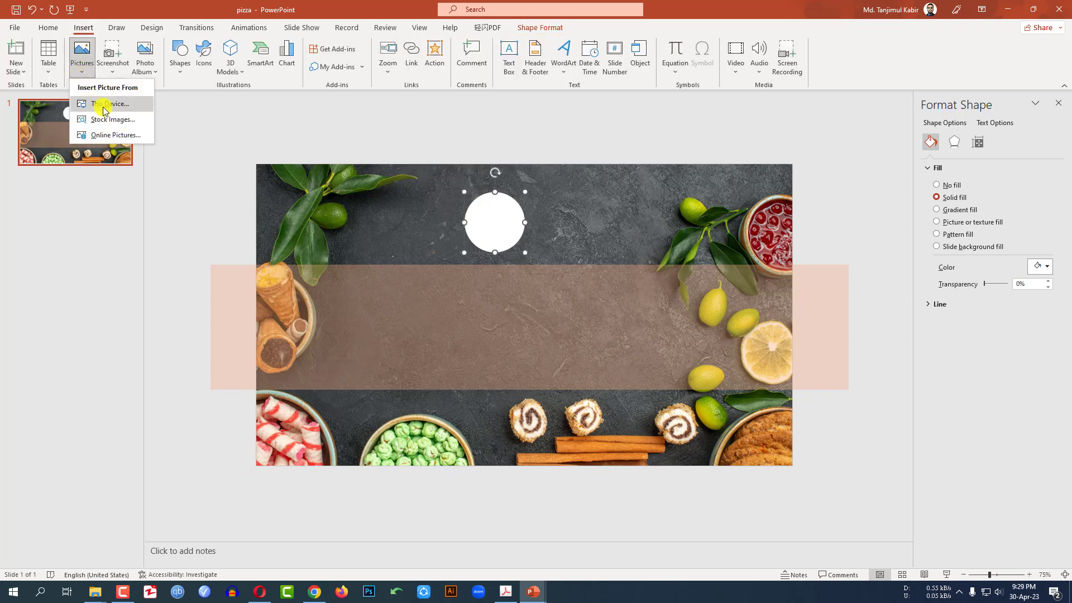
pyautogui.click(102, 105)
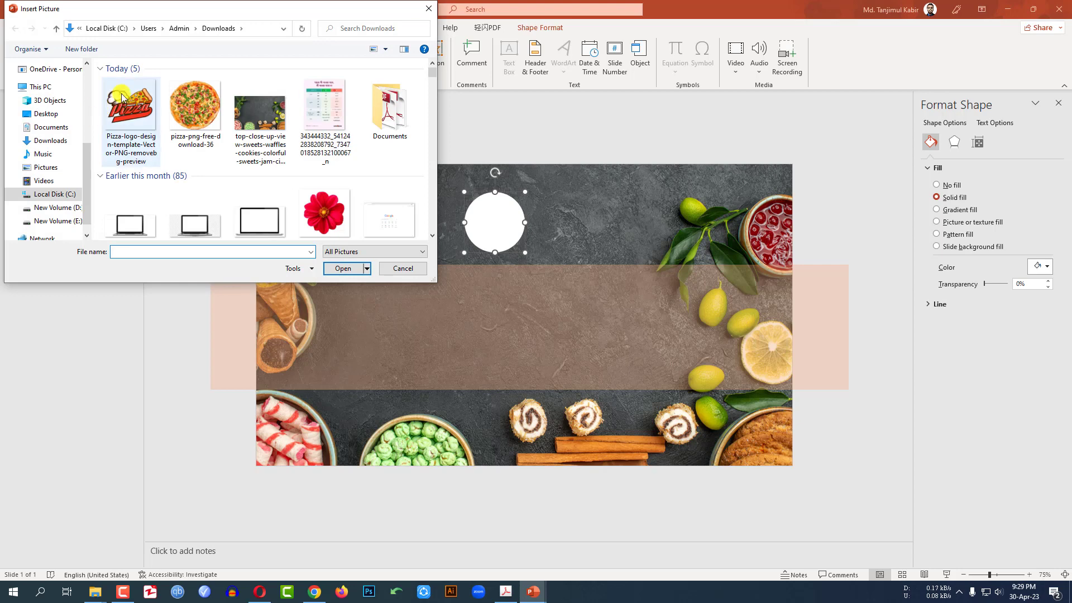
pyautogui.doubleClick(127, 108)
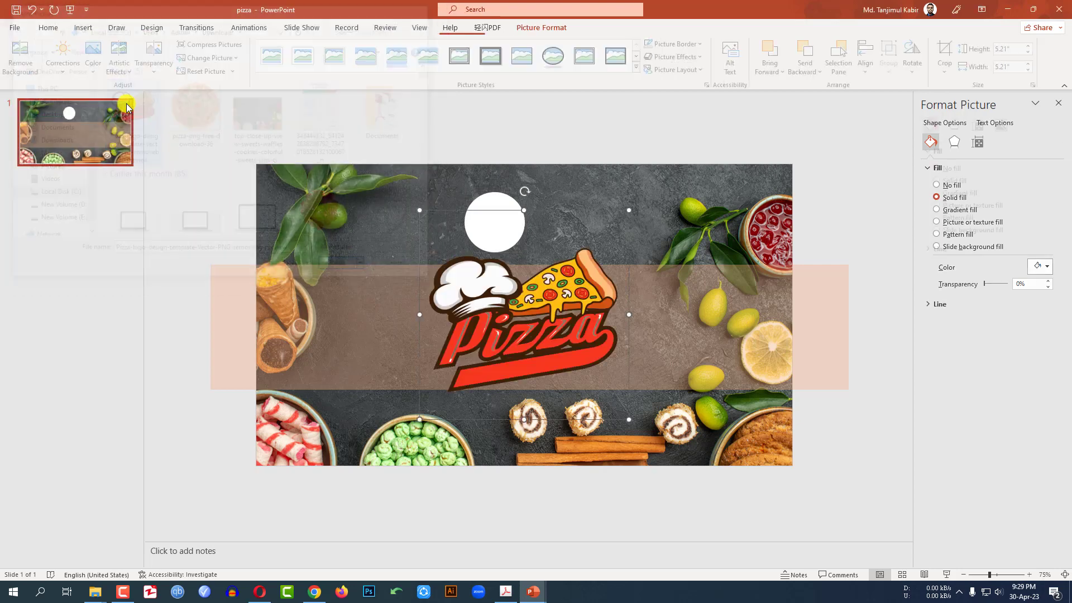
pyautogui.moveTo(628, 210); pyautogui.dragTo(505, 223)
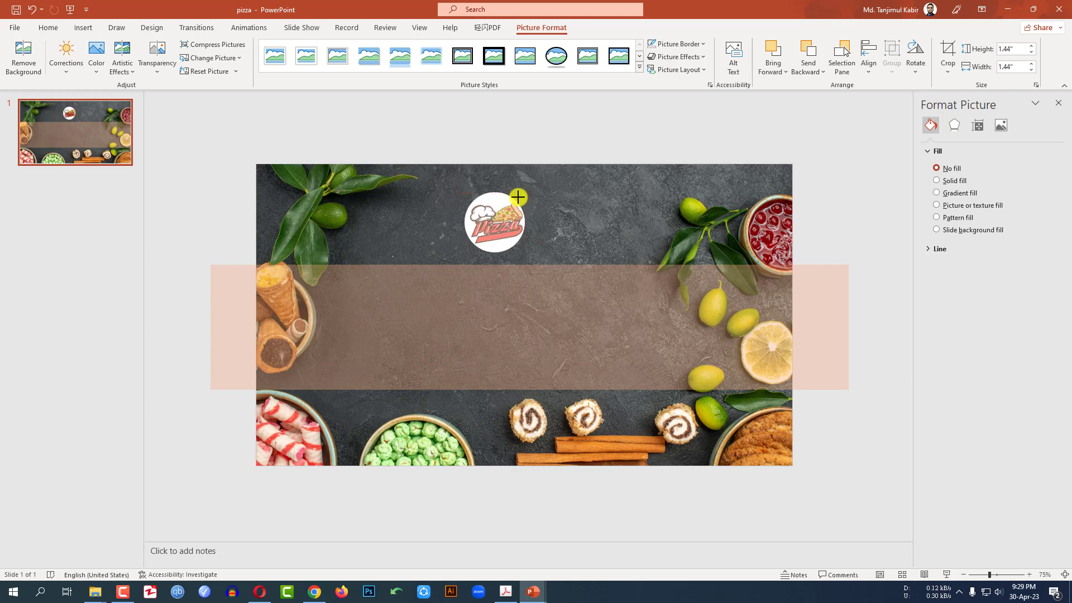
pyautogui.click(421, 131)
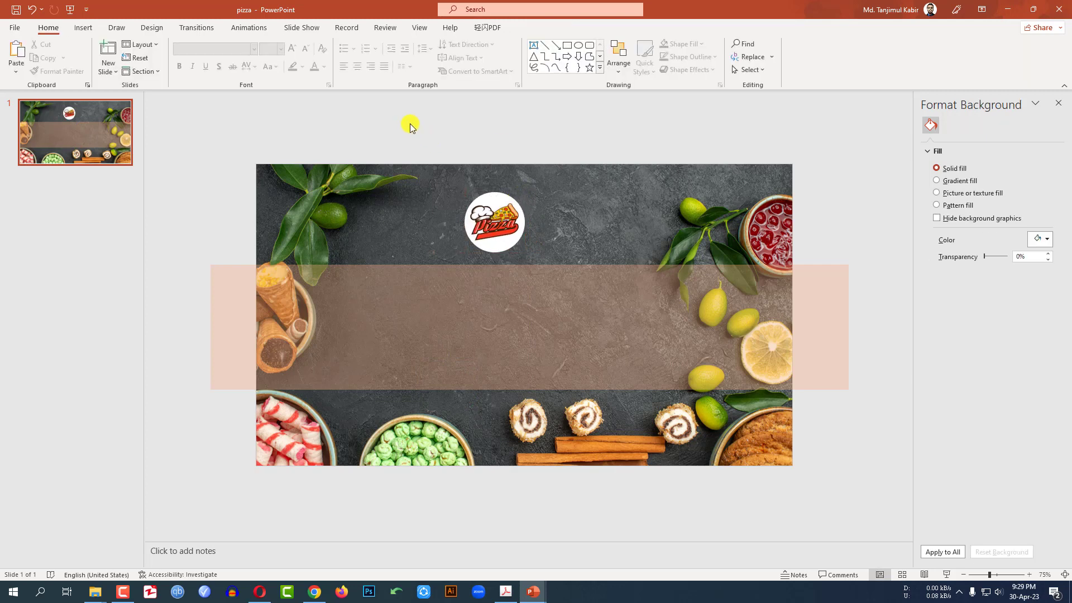
# Group the logo with the circle and move the group to the slide's top-left corner
pyautogui.moveTo(410, 127); pyautogui.dragTo(576, 269)
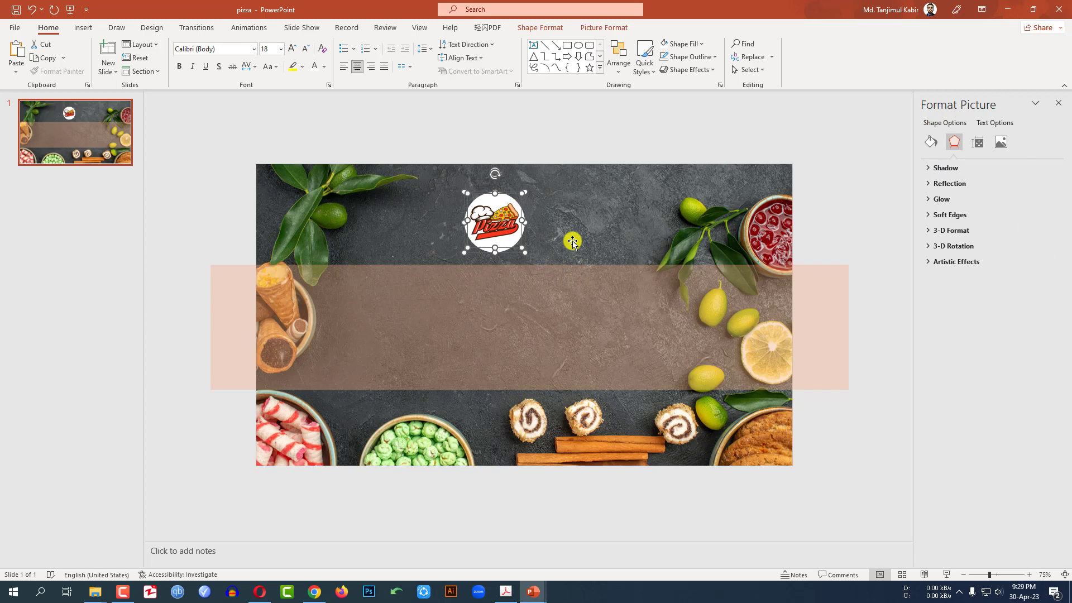
pyautogui.hotkey('ctrl', 'g')
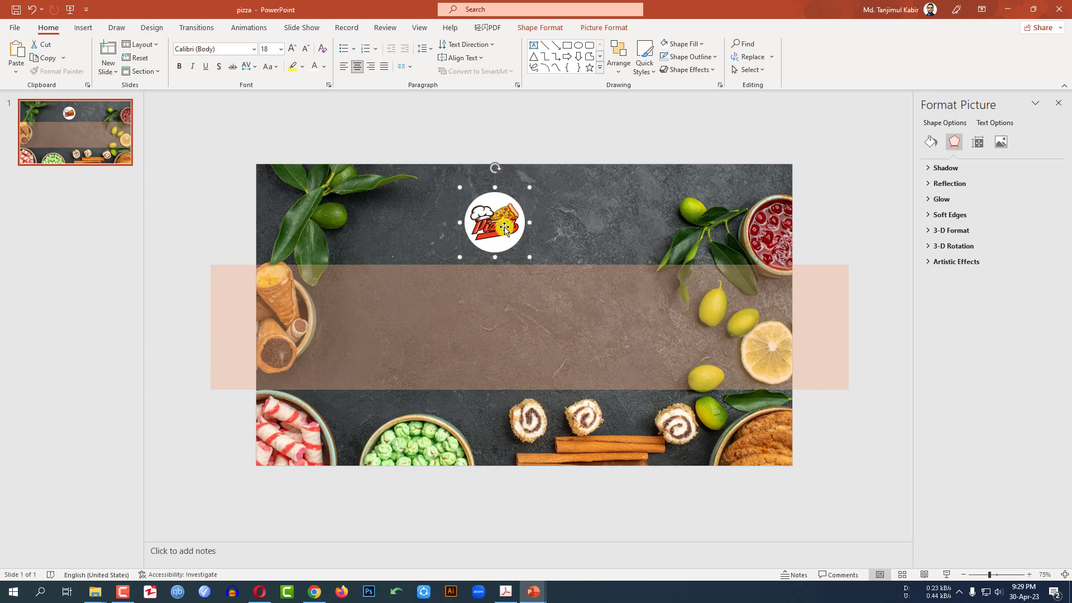
pyautogui.moveTo(499, 226); pyautogui.dragTo(299, 207)
pyautogui.press('Escape')
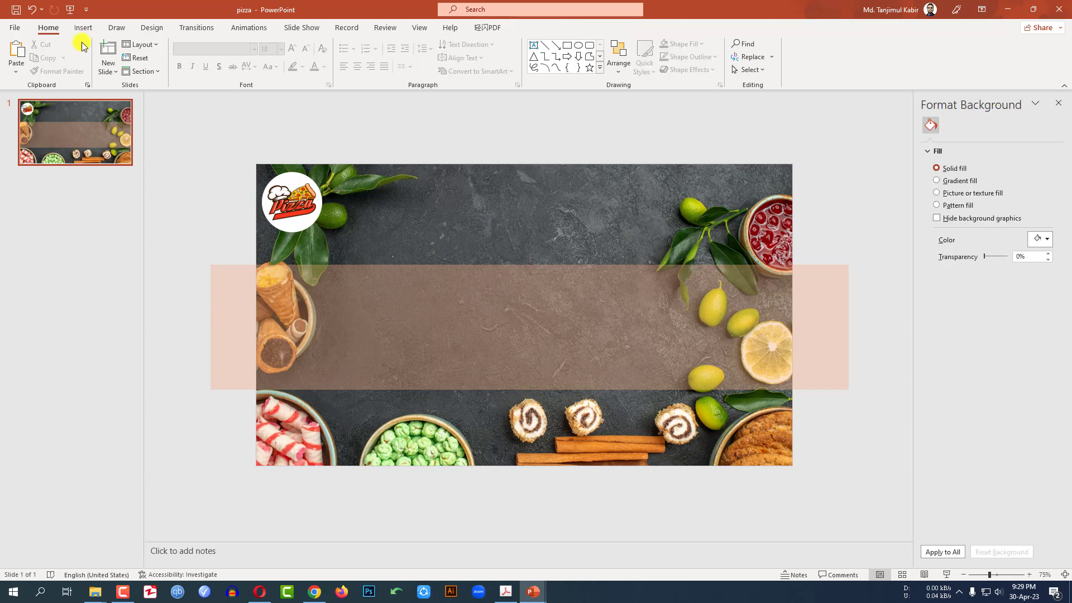
pyautogui.click(82, 29)
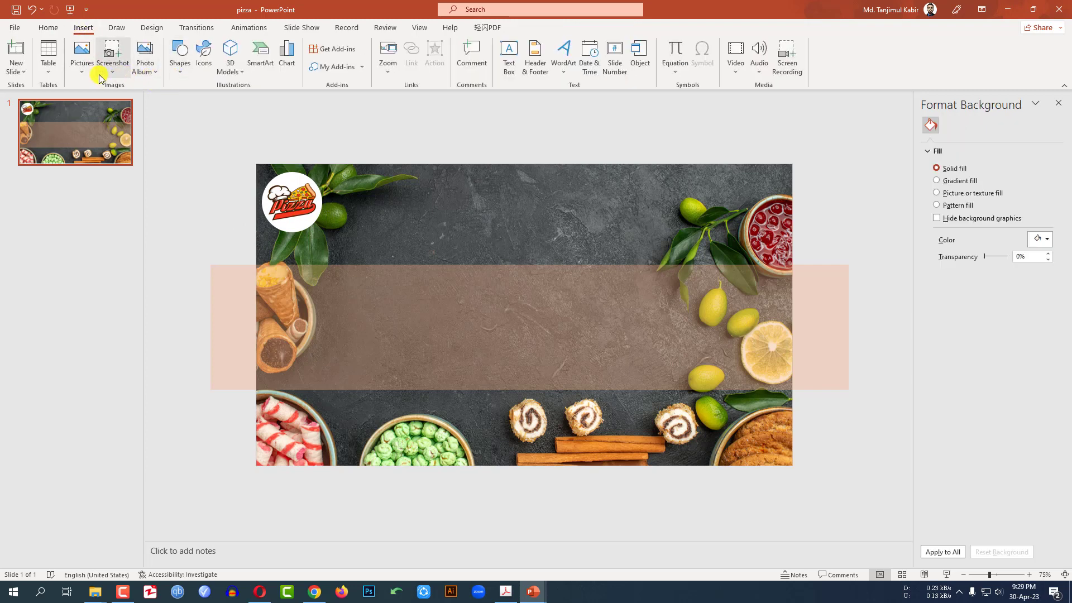
# Insert the pizza-png-free-download-36 image onto the slide
pyautogui.click(82, 56)
pyautogui.click(101, 105)
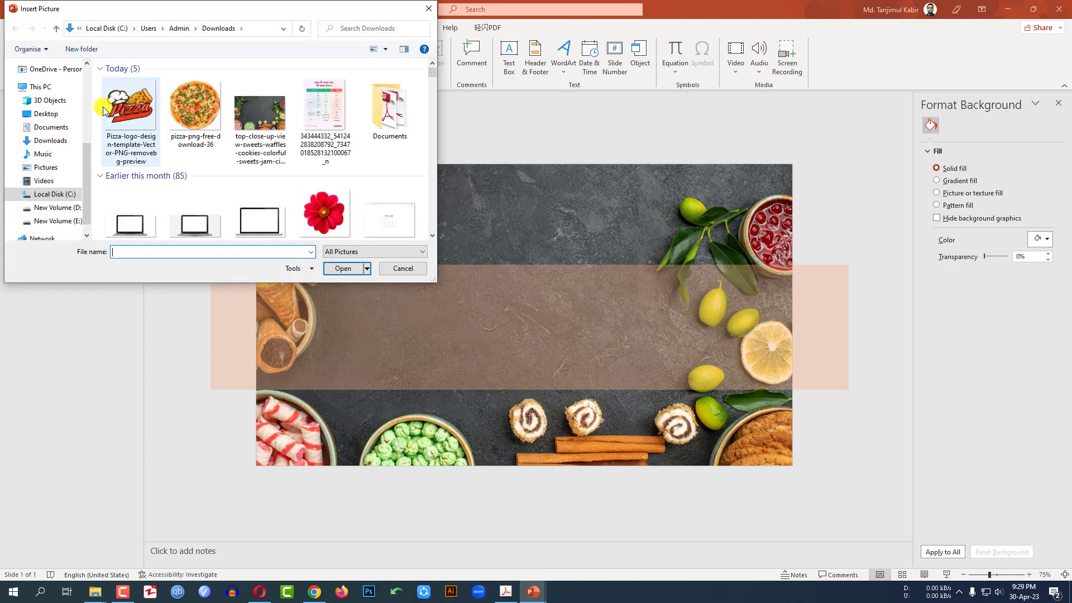
pyautogui.click(196, 106)
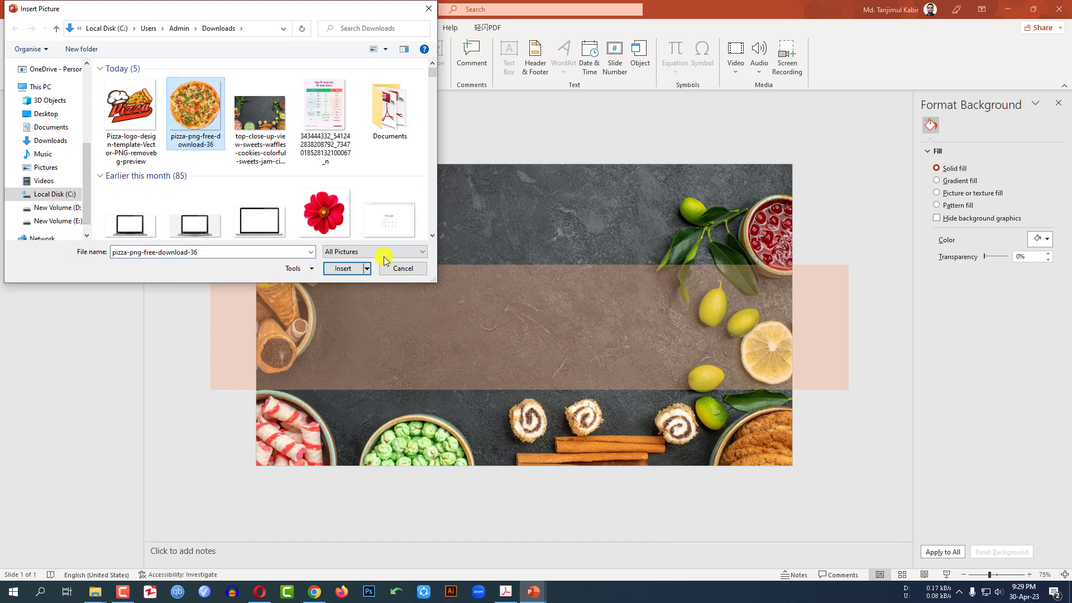
pyautogui.click(343, 267)
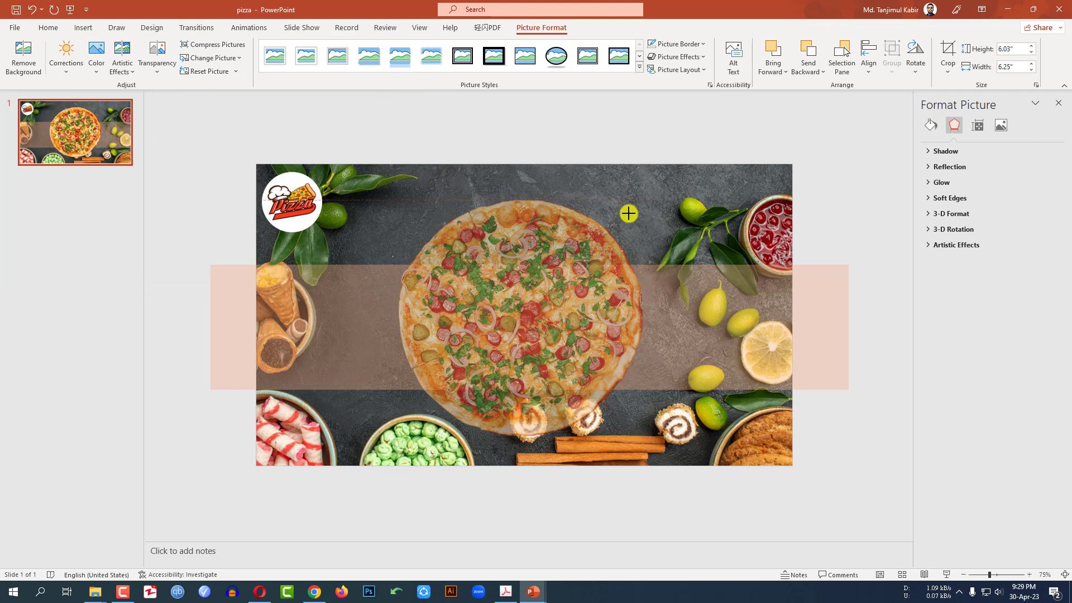
# Shrink the pizza and centre it over the peach band, raising the band slightly
pyautogui.moveTo(628, 213); pyautogui.dragTo(588, 248)
pyautogui.moveTo(501, 289)
pyautogui.mouseDown()
pyautogui.moveTo(518, 292)
pyautogui.moveTo(511, 300)
pyautogui.mouseUp()
pyautogui.click(652, 327)
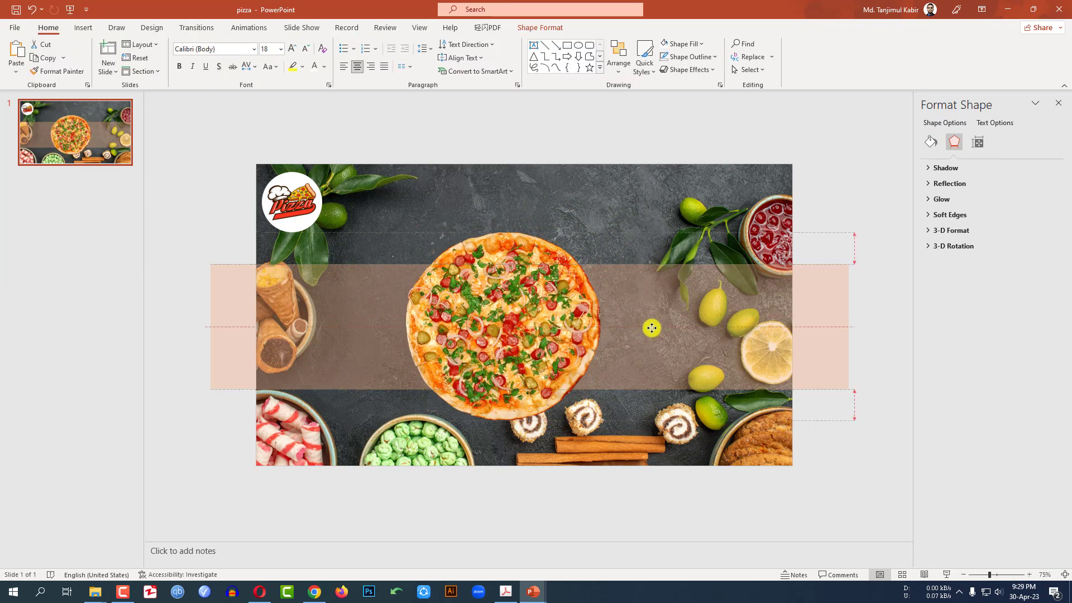
pyautogui.moveTo(652, 328); pyautogui.dragTo(651, 316)
pyautogui.click(544, 337)
pyautogui.moveTo(544, 338); pyautogui.dragTo(551, 327)
pyautogui.click(95, 149)
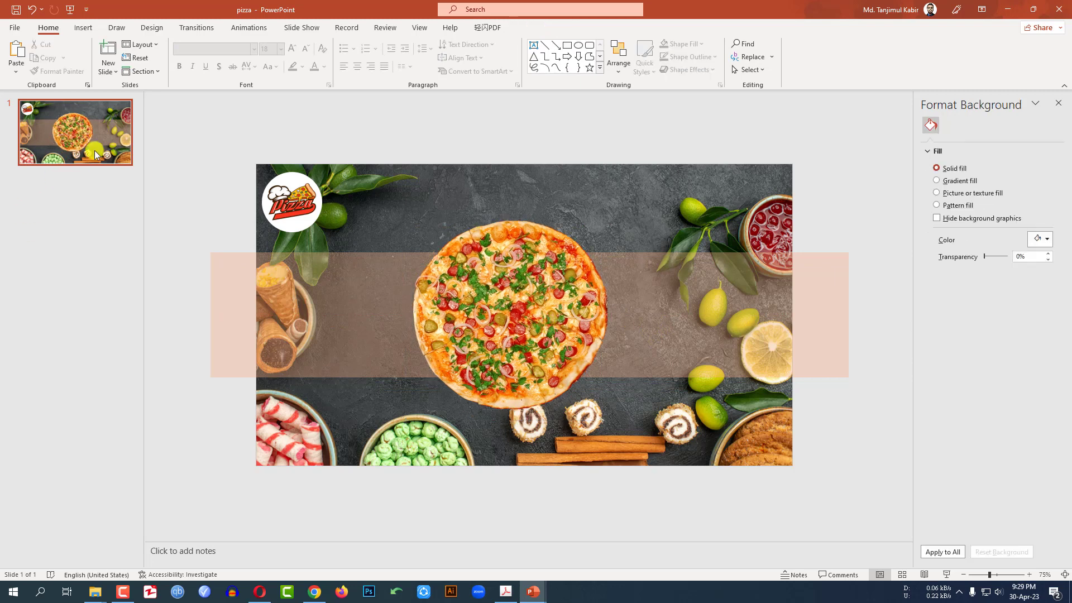
# Duplicate slide 1, then move slide 1's peach band and pizza off the slide
pyautogui.rightClick(78, 123)
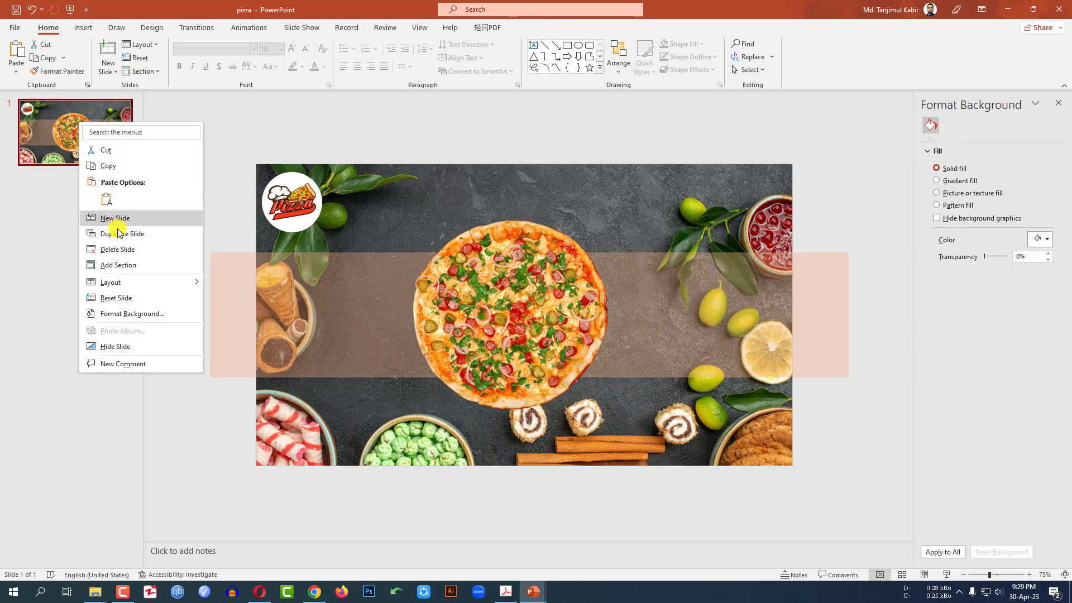
pyautogui.click(118, 236)
pyautogui.click(79, 132)
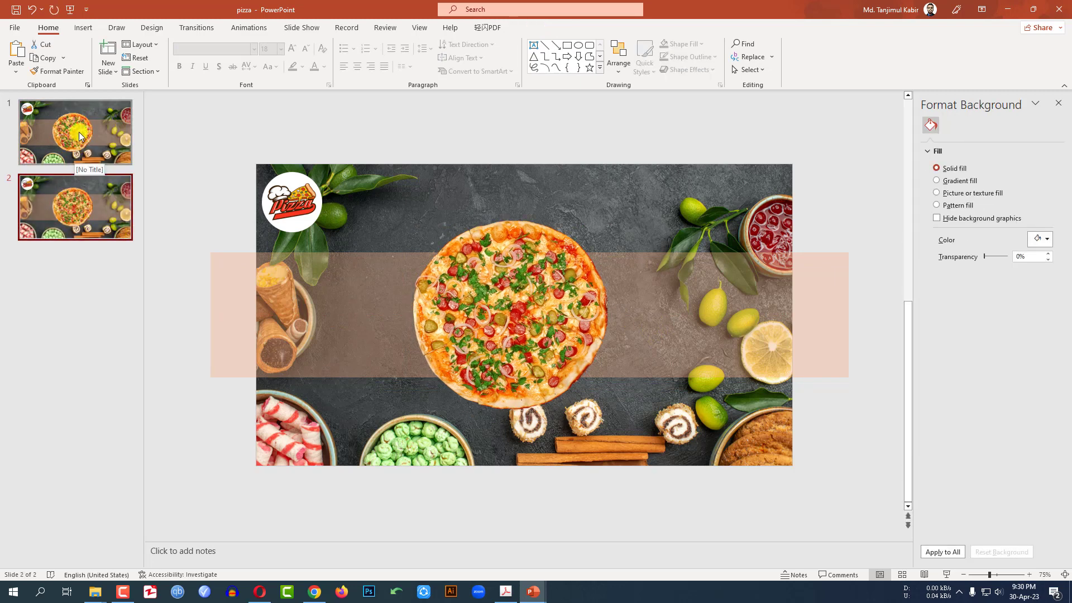
pyautogui.click(770, 328)
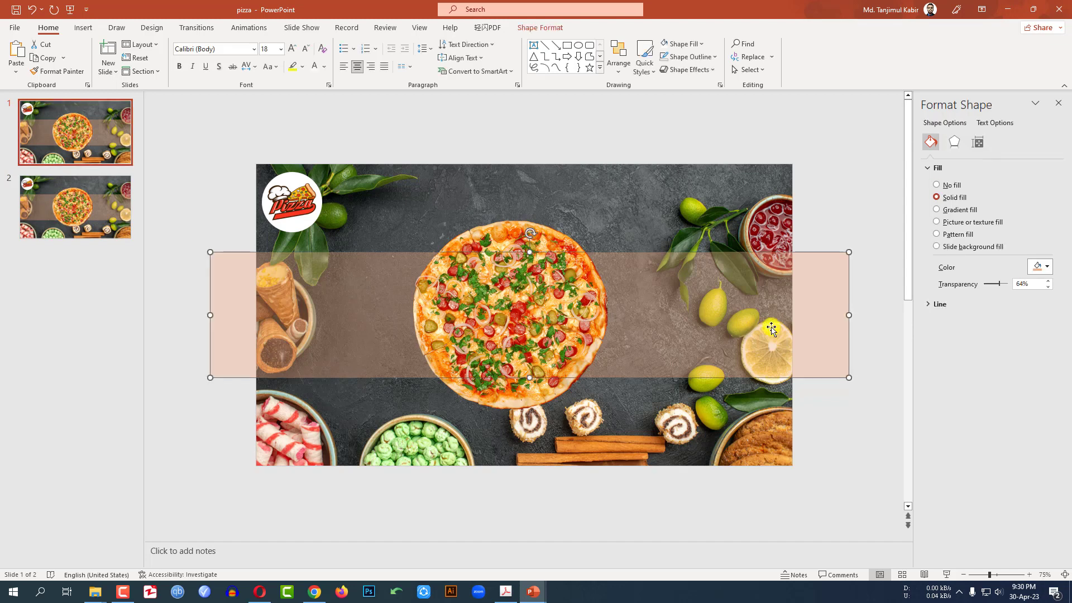
pyautogui.moveTo(756, 324); pyautogui.dragTo(206, 323)
pyautogui.click(653, 322)
pyautogui.moveTo(613, 196); pyautogui.dragTo(749, 314)
pyautogui.moveTo(600, 342); pyautogui.dragTo(629, 151)
# Centre and enlarge the Pizza logo on slide 1 and enlarge the background photo
pyautogui.click(401, 284)
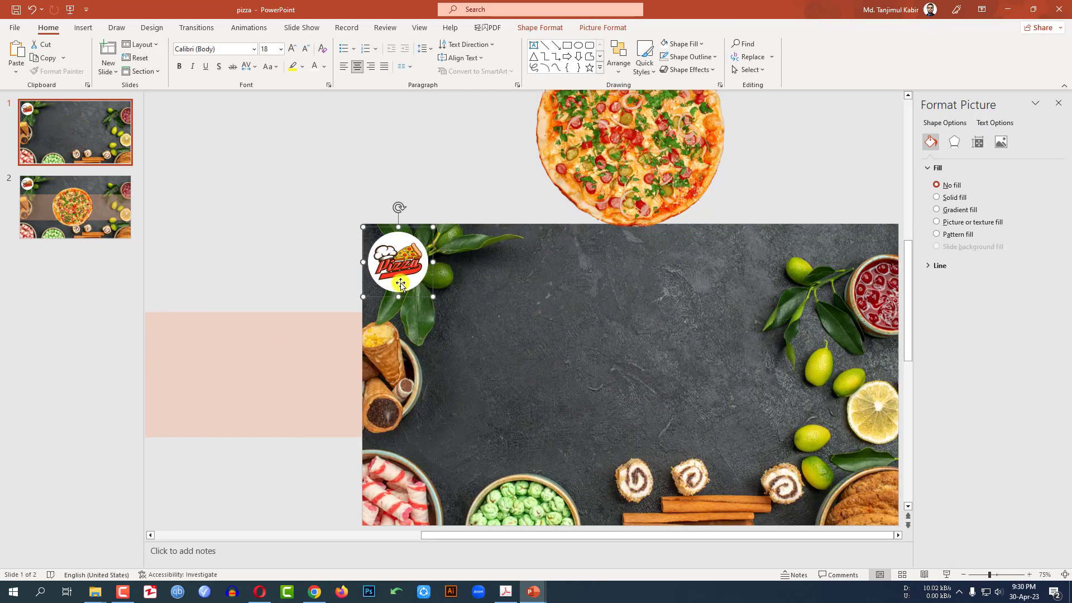
pyautogui.moveTo(393, 267); pyautogui.dragTo(784, 525)
pyautogui.click(572, 284)
pyautogui.scroll(-3, 573, 285)
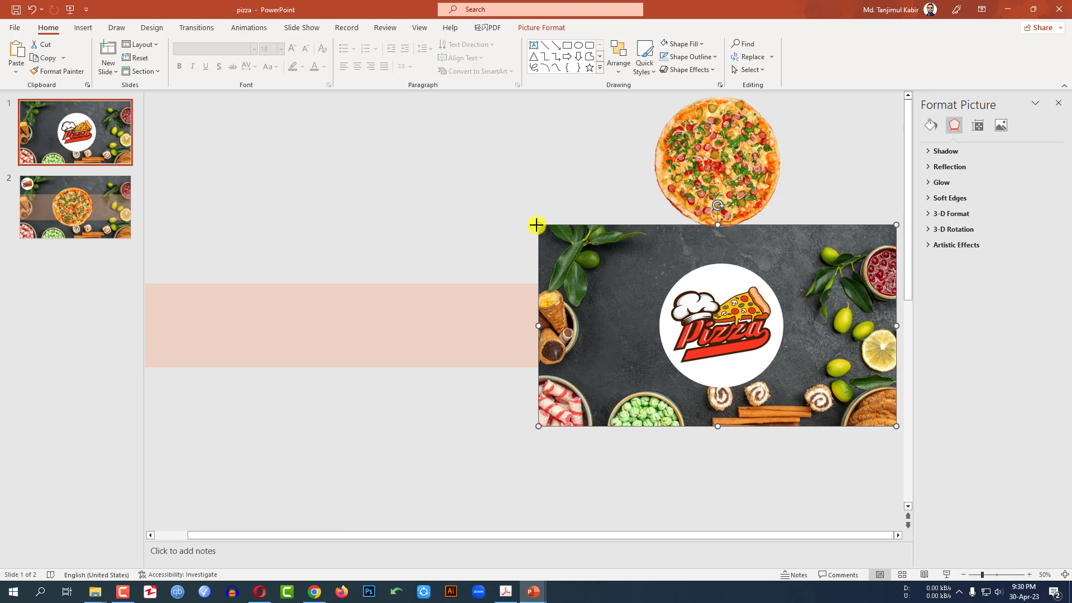
pyautogui.moveTo(535, 225); pyautogui.dragTo(410, 151)
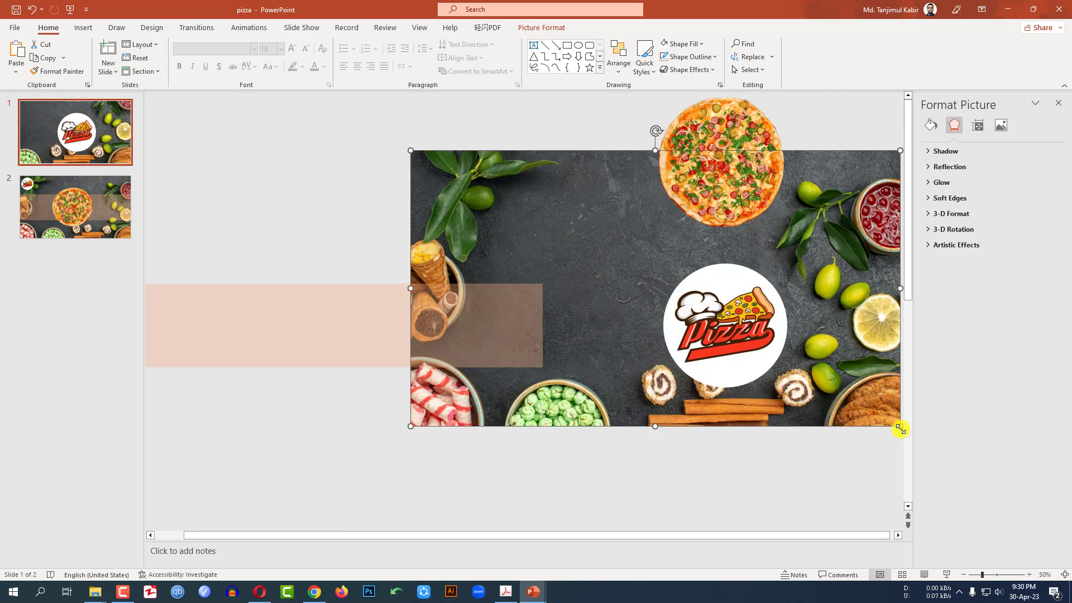
pyautogui.moveTo(900, 428); pyautogui.dragTo(1009, 485)
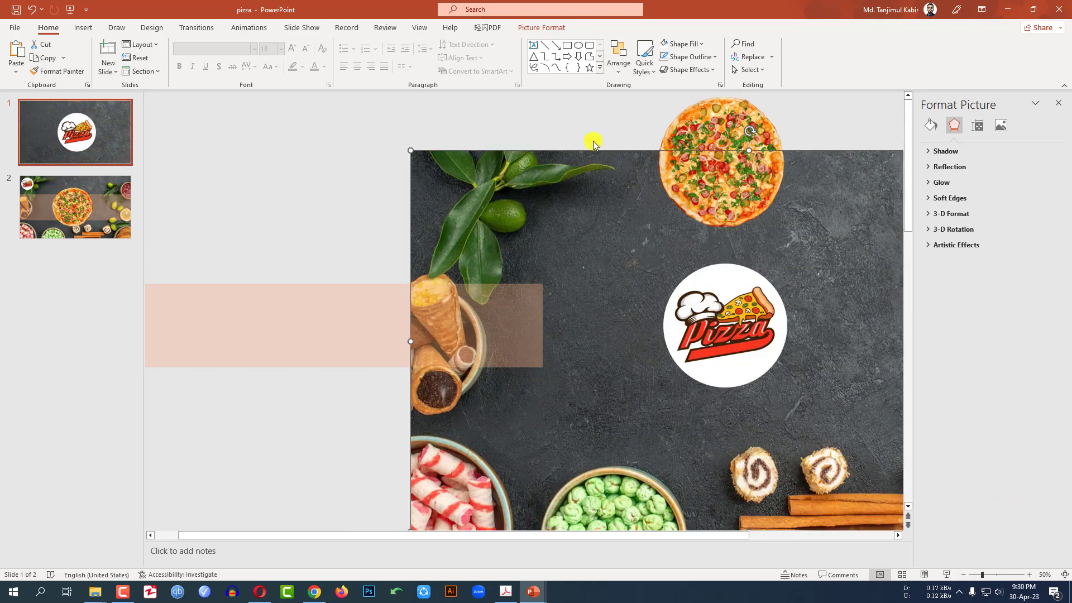
pyautogui.click(57, 207)
pyautogui.rightClick(58, 206)
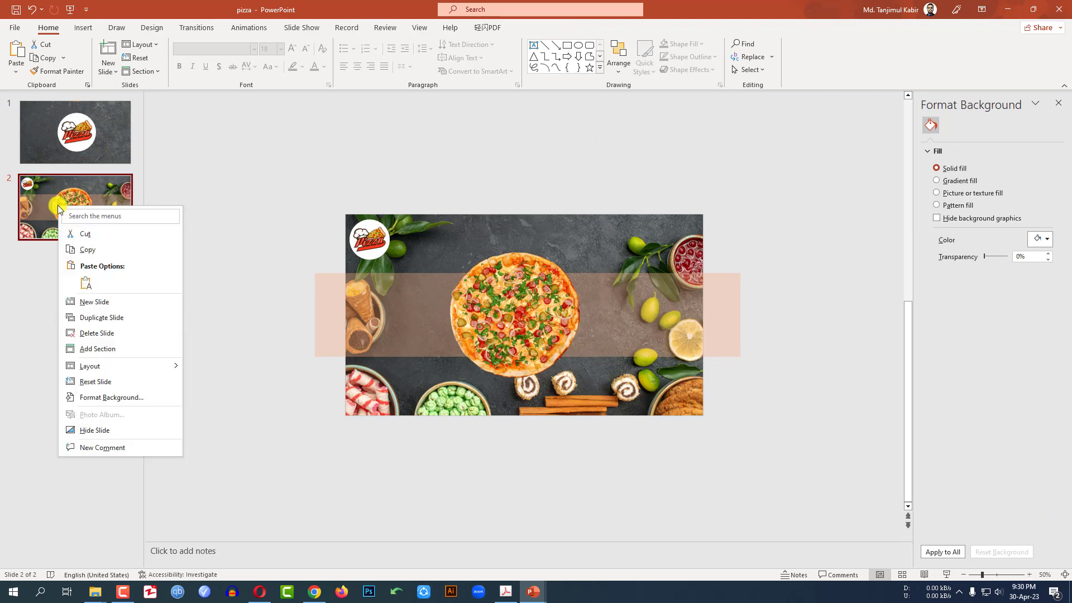
# Duplicate slide 2 as slide 3, move the band off right, and rotate and enlarge the pizza half off the left edge
pyautogui.click(109, 321)
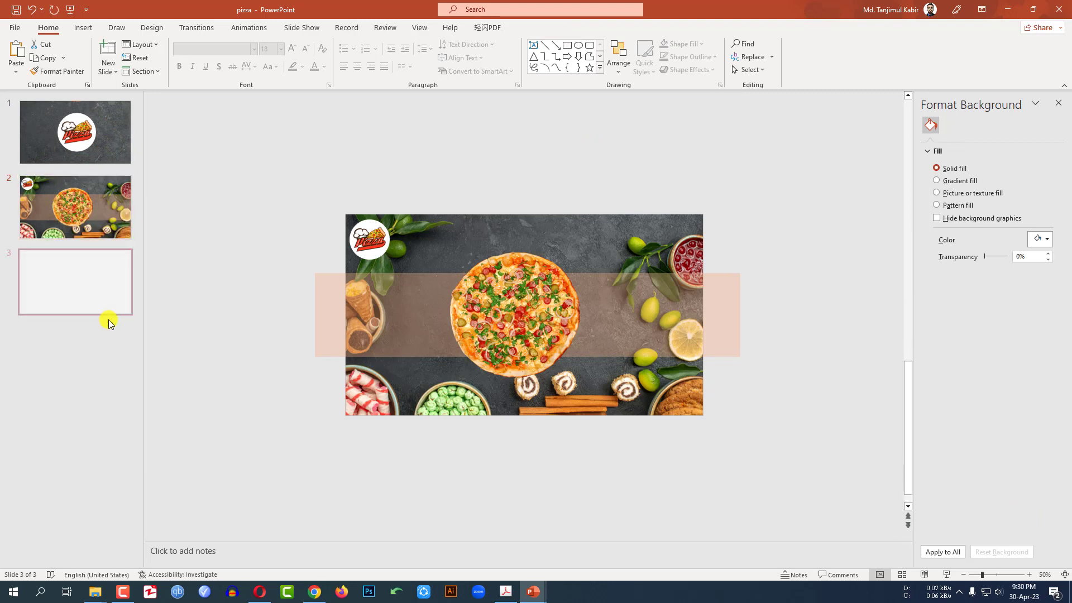
pyautogui.click(534, 325)
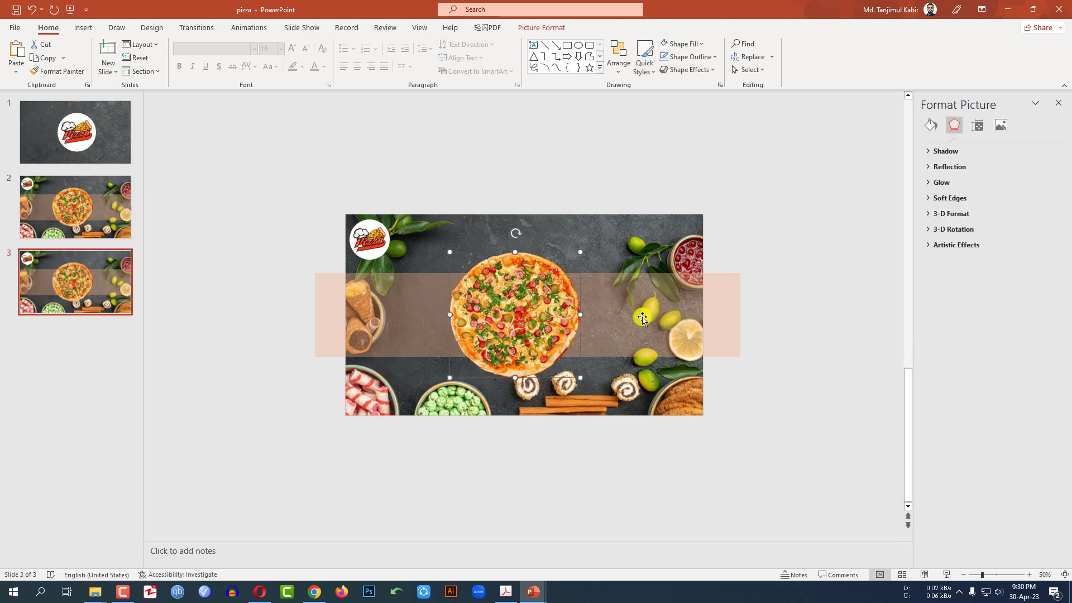
pyautogui.click(619, 316)
pyautogui.moveTo(589, 317); pyautogui.dragTo(692, 324)
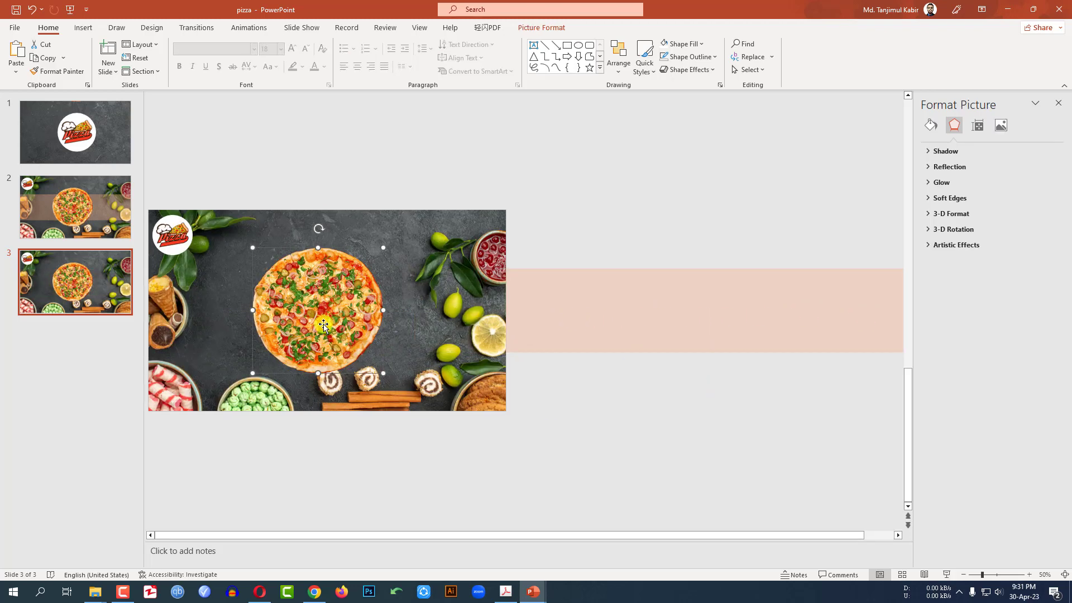
pyautogui.moveTo(318, 324); pyautogui.dragTo(197, 326)
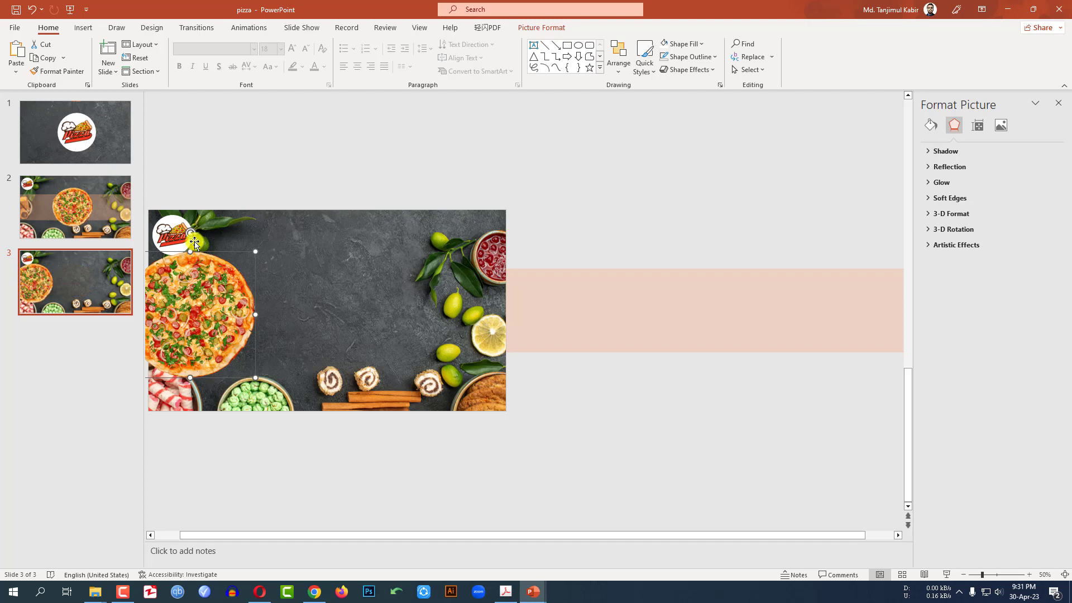
pyautogui.moveTo(213, 238); pyautogui.dragTo(247, 254)
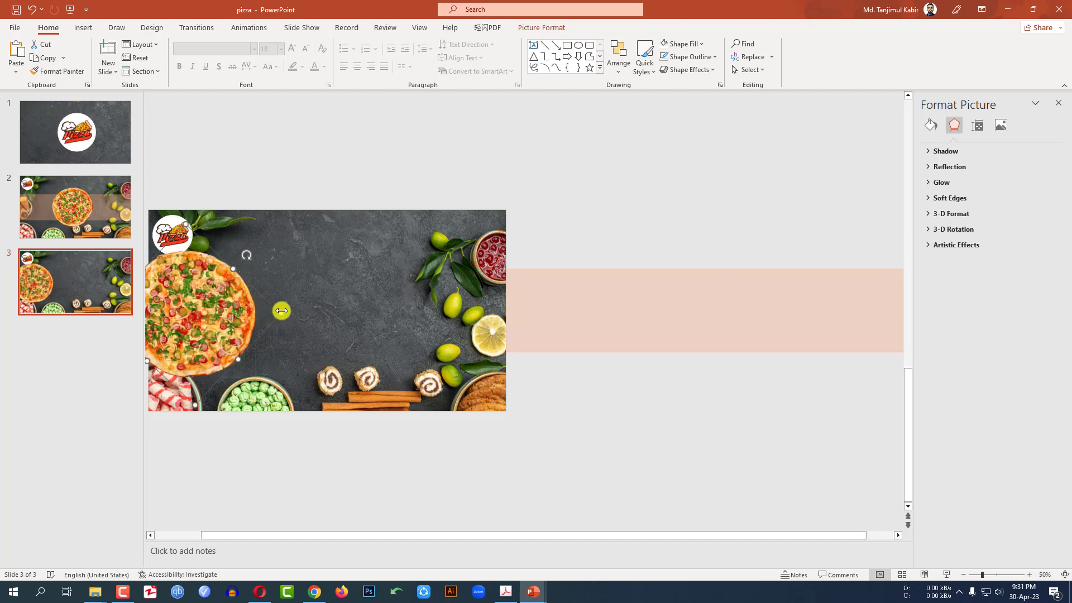
pyautogui.moveTo(281, 311); pyautogui.dragTo(304, 308)
pyautogui.moveTo(201, 313); pyautogui.dragTo(177, 316)
# Draw a text box in the upper middle of slide 3 for the price caption
pyautogui.click(149, 436)
pyautogui.click(84, 28)
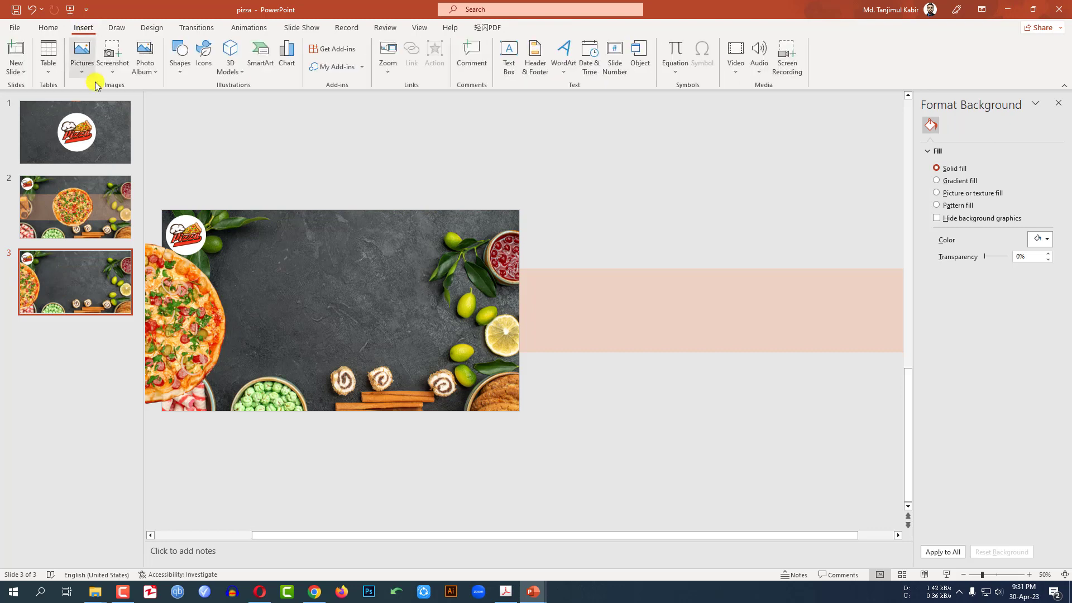
pyautogui.click(180, 58)
pyautogui.click(175, 101)
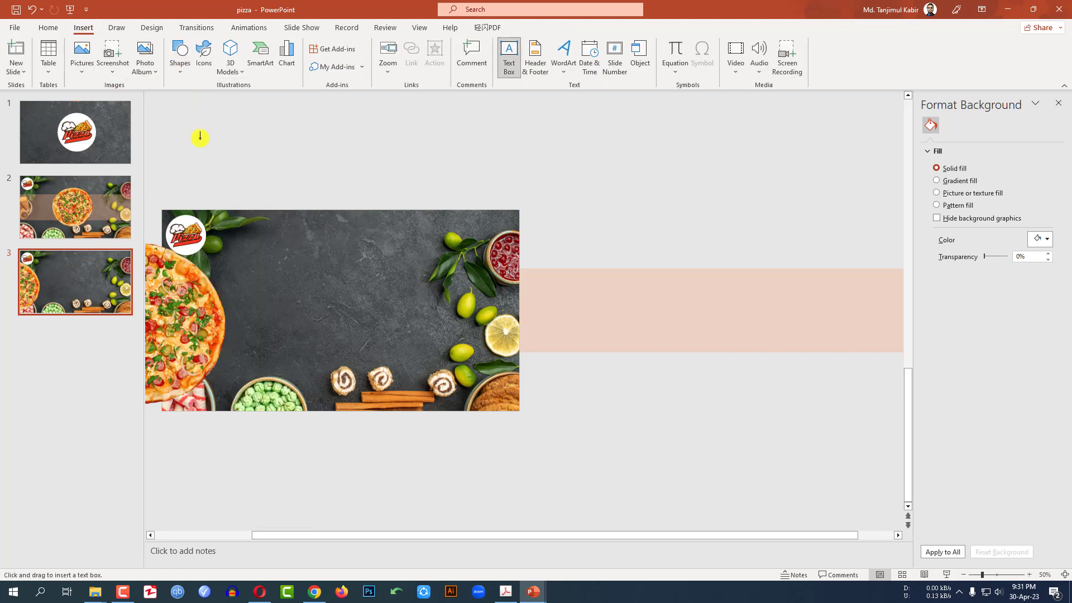
pyautogui.moveTo(260, 277); pyautogui.dragTo(435, 343)
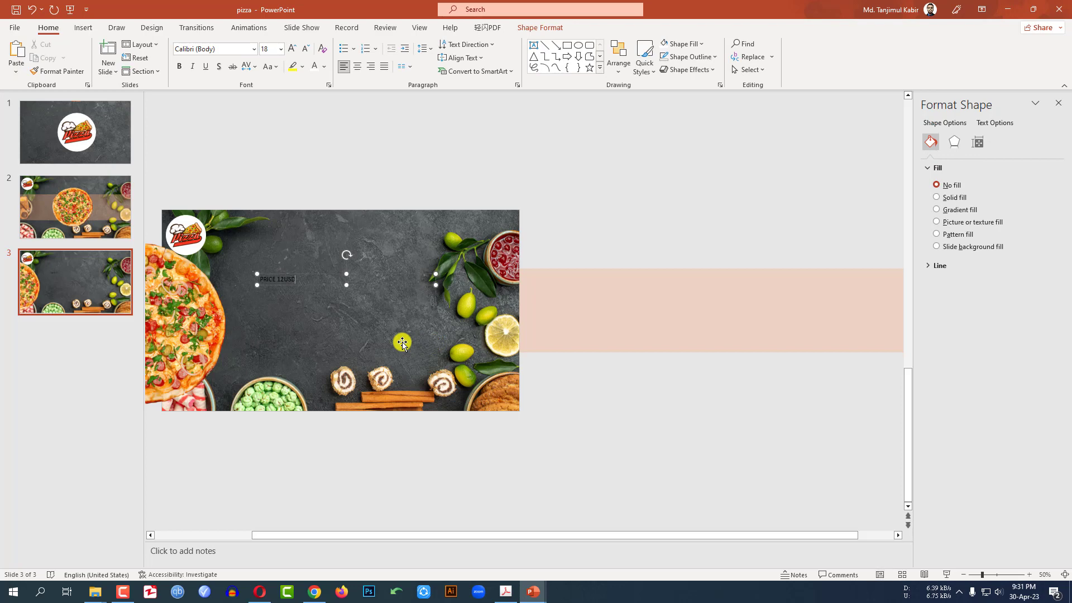
# Make the price text white, bold Arial, and increase its font size several steps
pyautogui.click(324, 67)
pyautogui.click(314, 96)
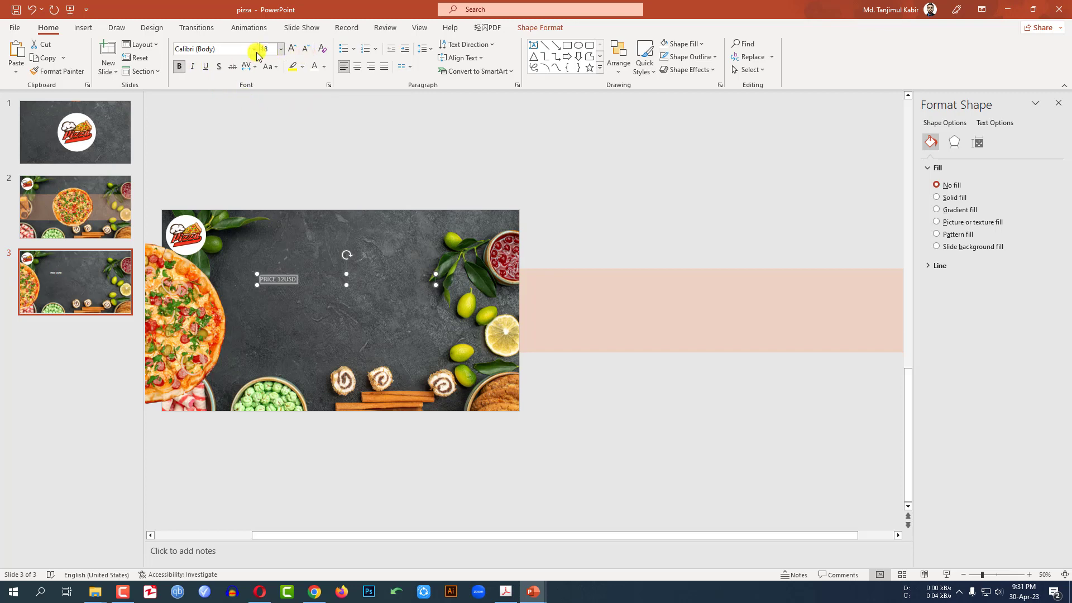
pyautogui.click(230, 49)
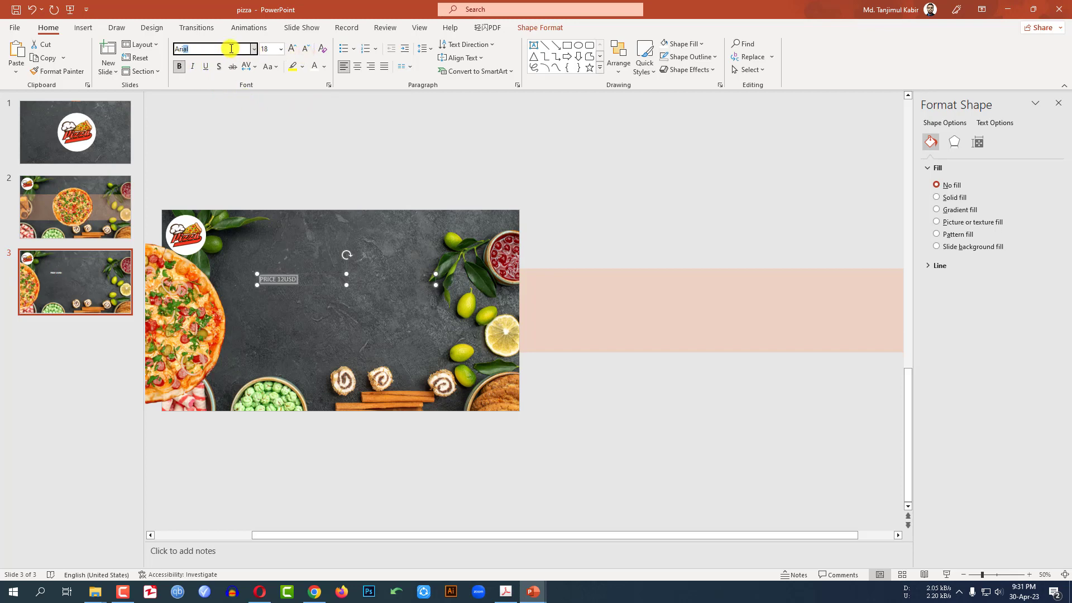
pyautogui.scroll(3, 501, 366)
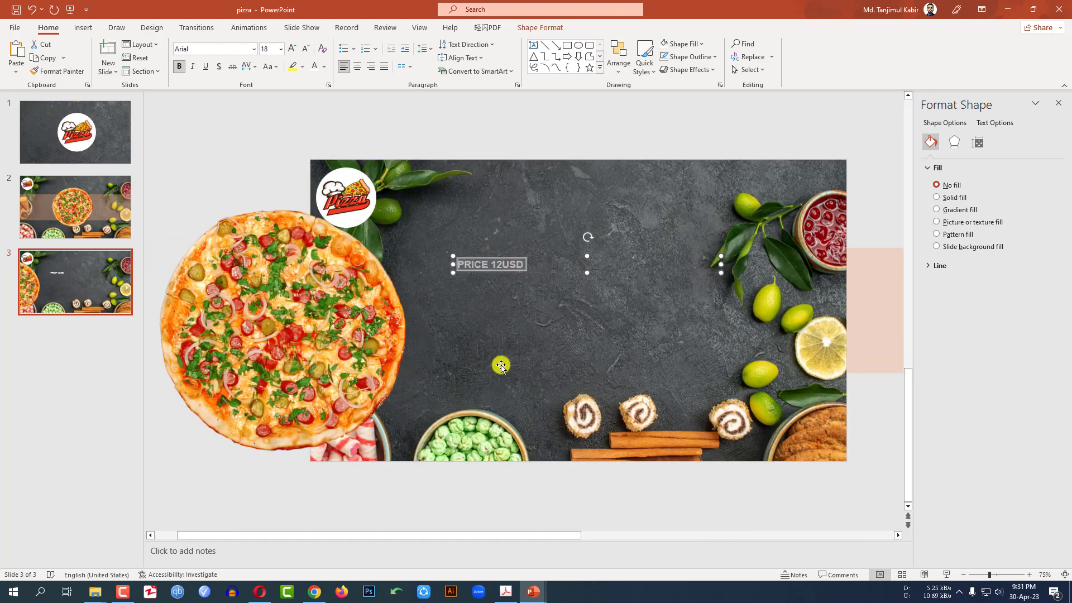
pyautogui.click(292, 48)
pyautogui.click(292, 49)
pyautogui.click(292, 49)
pyautogui.click(292, 48)
pyautogui.click(292, 48)
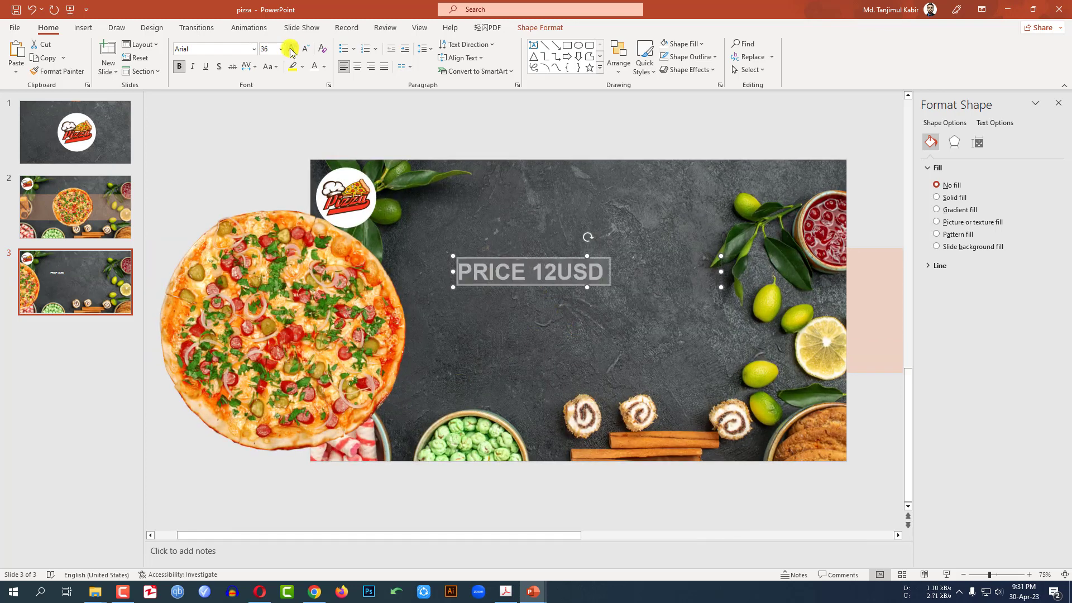
pyautogui.click(292, 48)
pyautogui.click(292, 48)
# Change 12USD to 12$, grow PRICE 12$ to 96 pt, and nudge the pizza right
pyautogui.click(292, 49)
pyautogui.click(292, 48)
pyautogui.click(292, 49)
pyautogui.click(292, 49)
pyautogui.click(292, 49)
pyautogui.moveTo(592, 310); pyautogui.dragTo(717, 320)
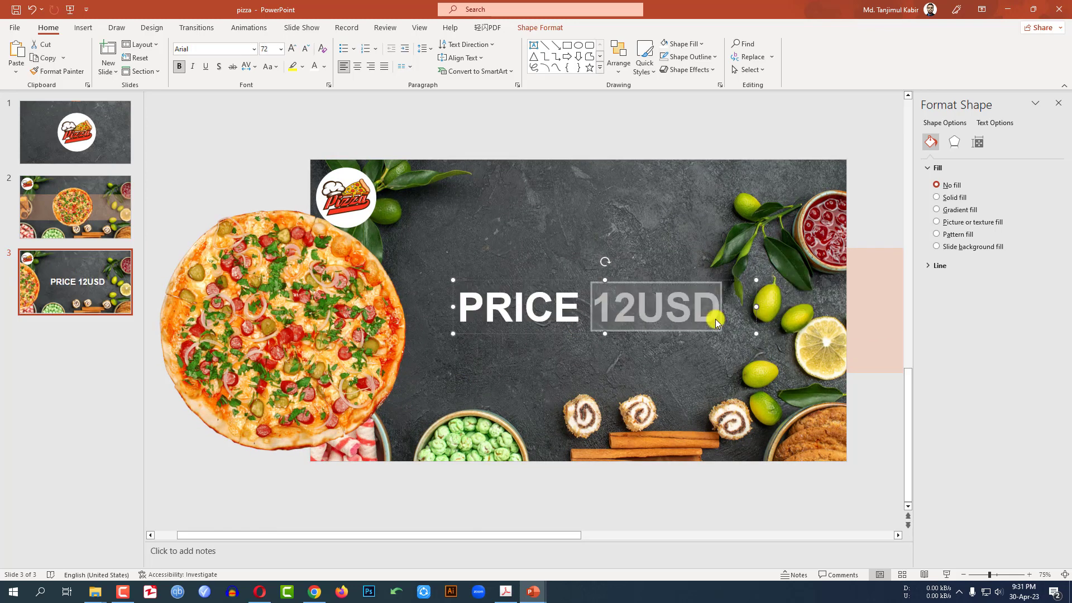
pyautogui.click(717, 323)
pyautogui.doubleClick(646, 310)
pyautogui.write('12$')
pyautogui.hotkey('ctrl', 'a')
pyautogui.click(292, 49)
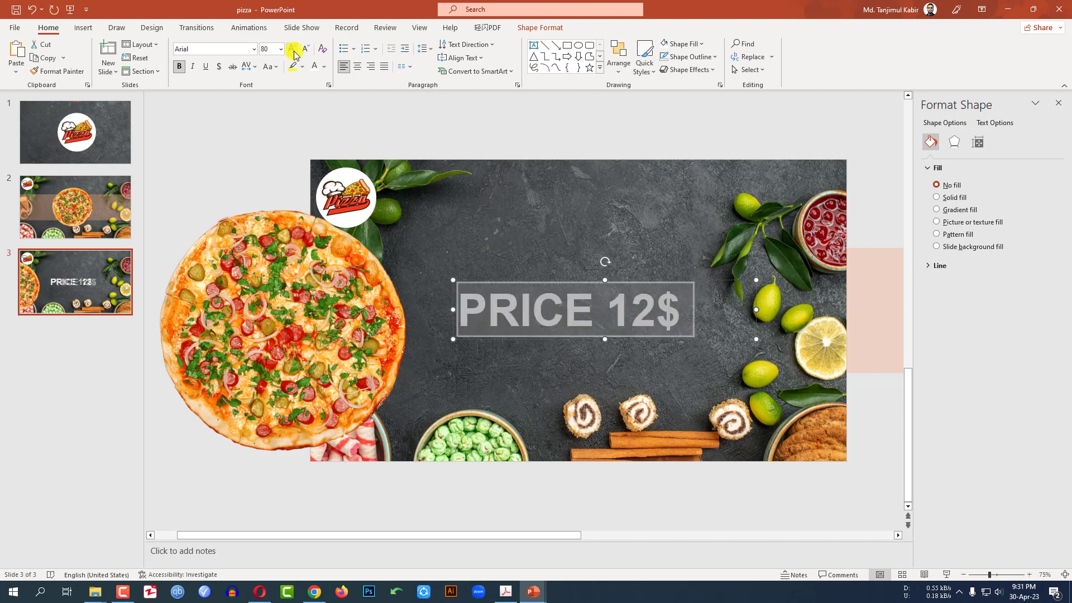
pyautogui.click(292, 49)
pyautogui.click(292, 48)
pyautogui.click(309, 312)
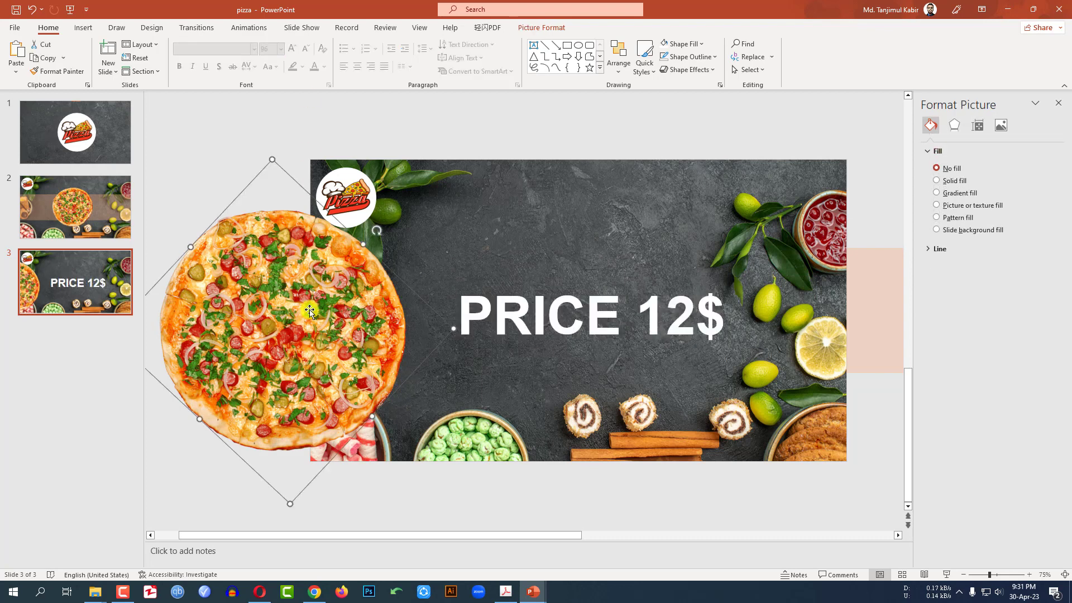
pyautogui.moveTo(309, 311)
pyautogui.mouseDown()
pyautogui.moveTo(330, 304)
pyautogui.moveTo(314, 311)
pyautogui.mouseUp()
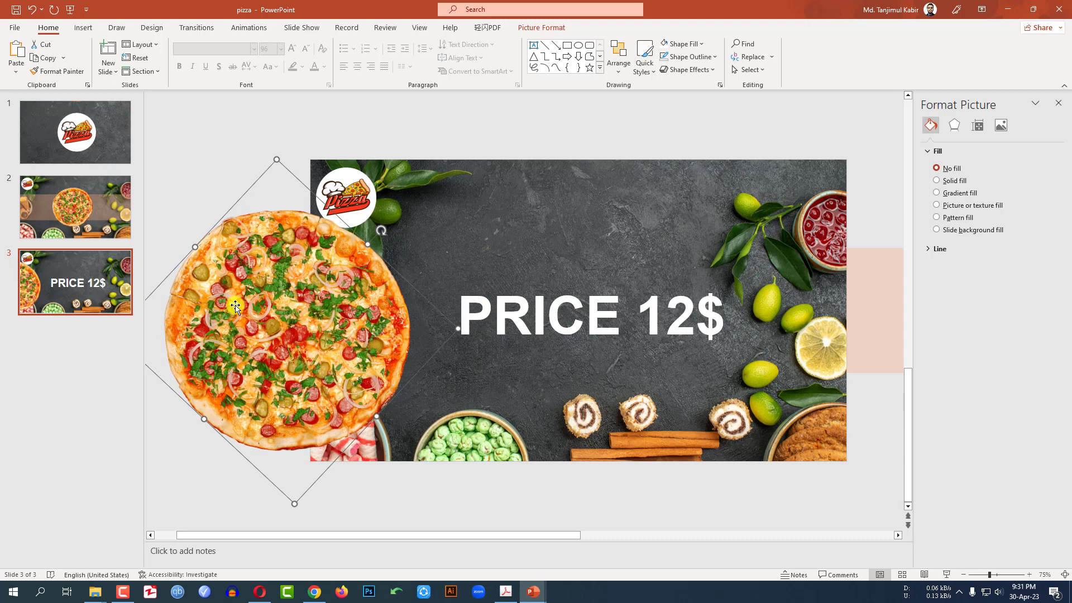
pyautogui.click(84, 295)
pyautogui.rightClick(81, 288)
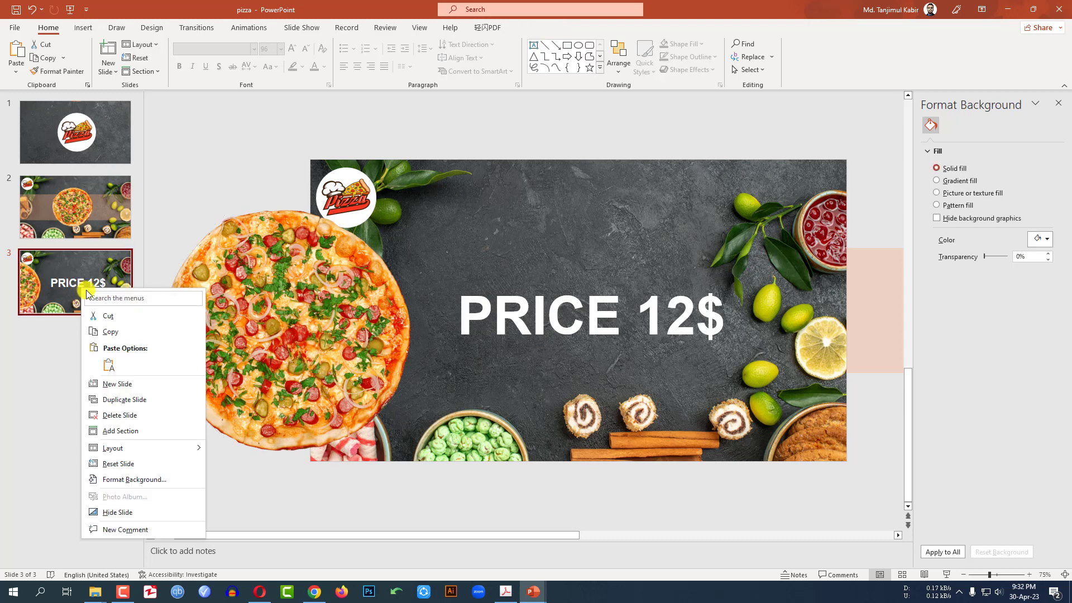
# Duplicate slide 3 as slide 4, rotate the pizza to top centre, and move the band to the bottom
pyautogui.click(115, 401)
pyautogui.moveTo(286, 331); pyautogui.dragTo(578, 162)
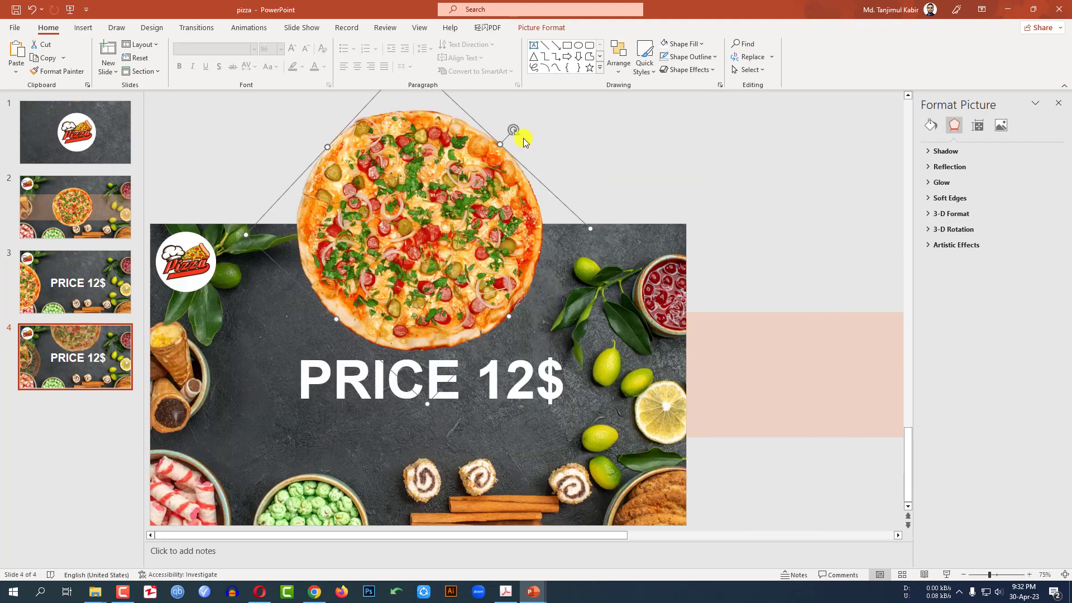
pyautogui.moveTo(514, 136); pyautogui.dragTo(582, 343)
pyautogui.moveTo(745, 357); pyautogui.dragTo(201, 480)
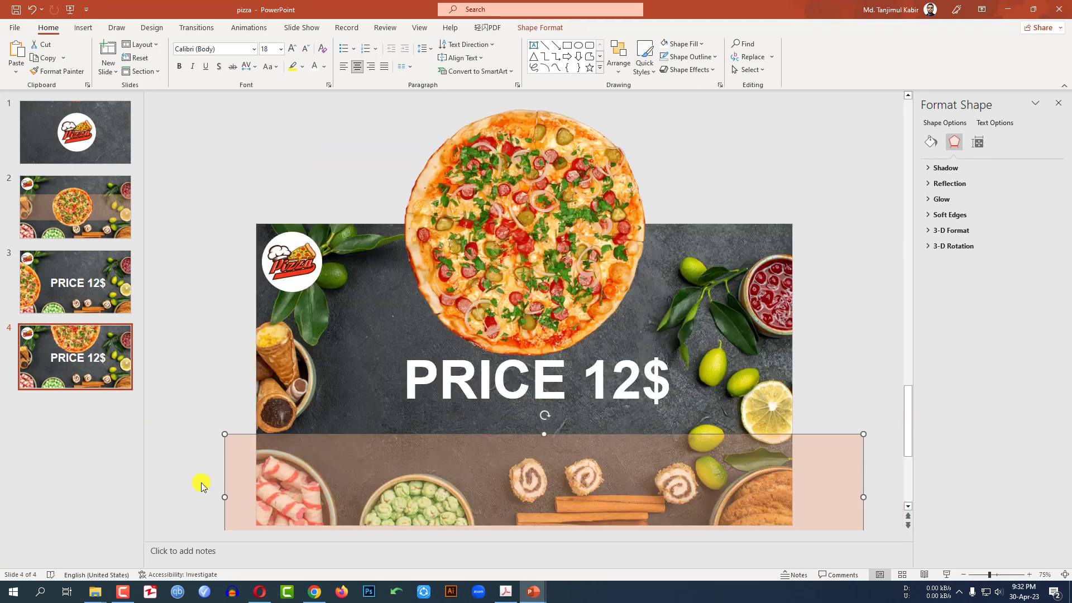
# Replace the caption with QUICK DELIVERY at 66 pt on one line across the bottom band
pyautogui.click(790, 223)
pyautogui.moveTo(560, 397); pyautogui.dragTo(551, 494)
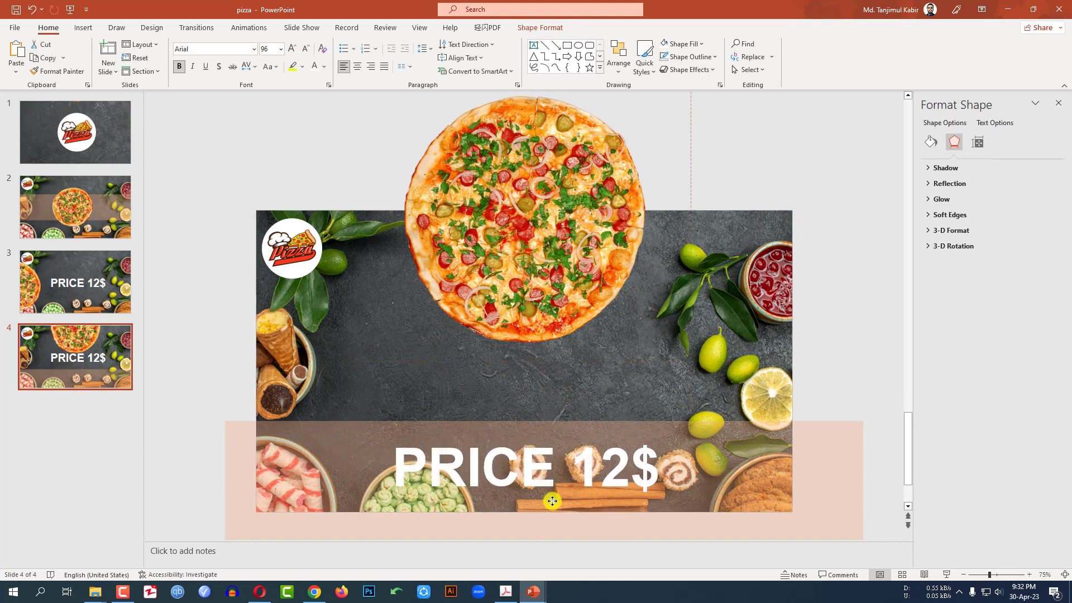
pyautogui.tripleClick(536, 476)
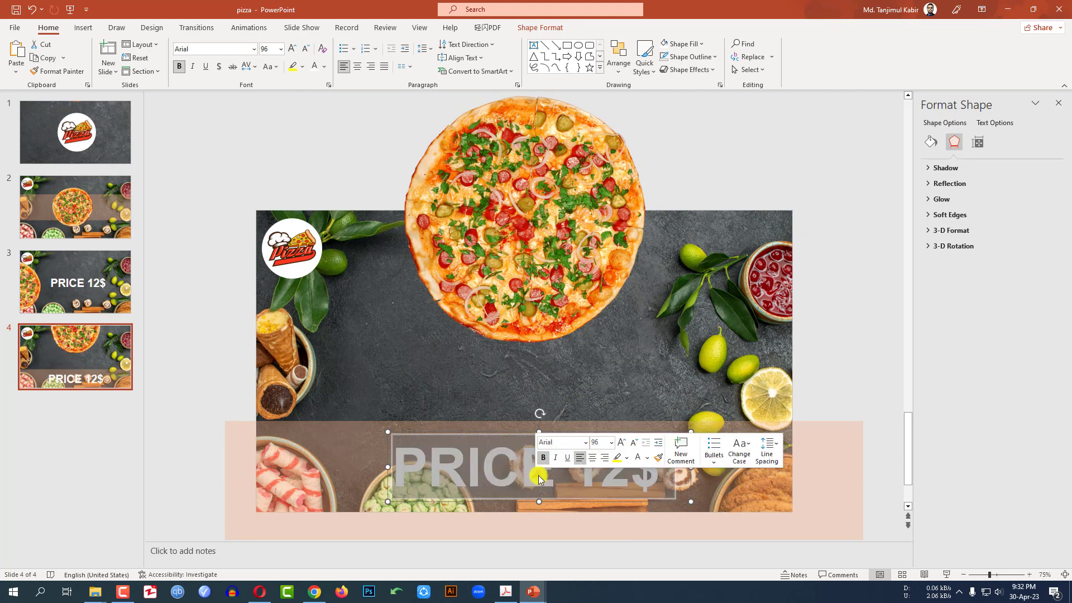
pyautogui.write('QUICK DELIVERY')
pyautogui.hotkey('ctrl', 'a')
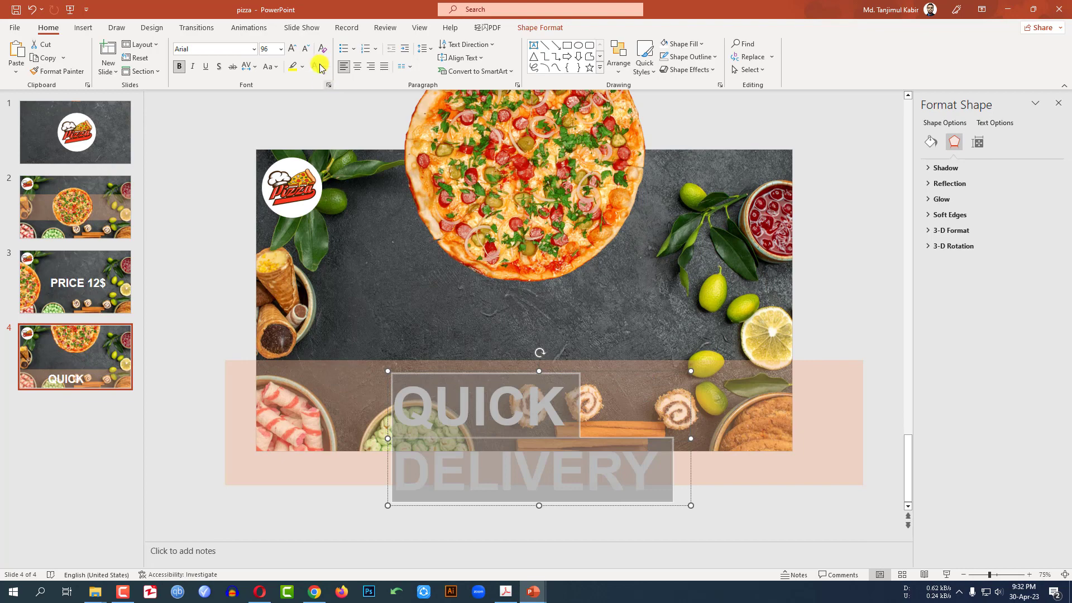
pyautogui.click(307, 52)
pyautogui.click(308, 51)
pyautogui.click(307, 51)
pyautogui.click(307, 52)
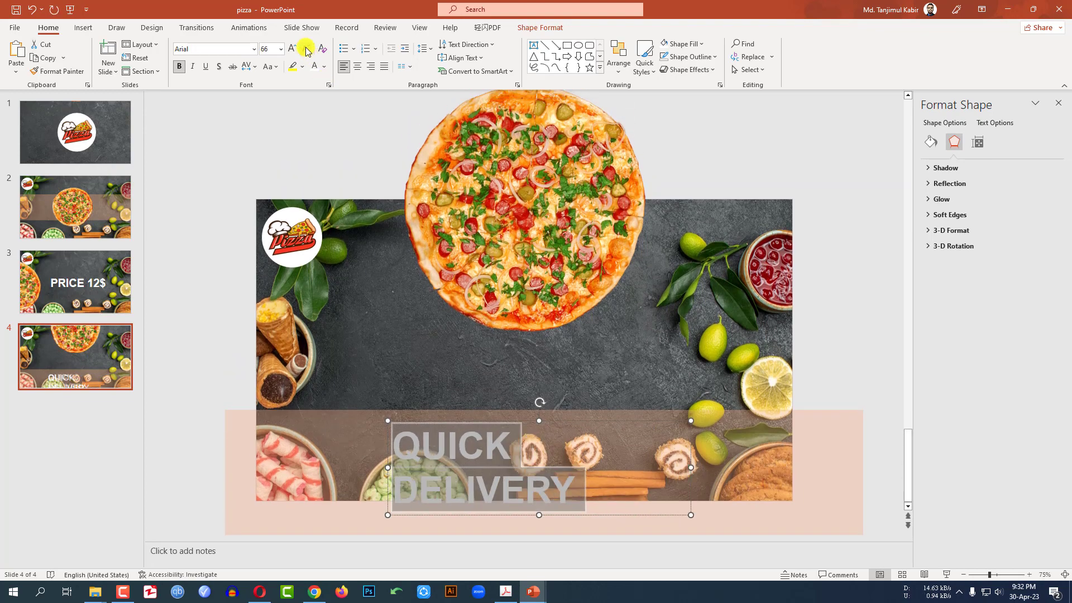
pyautogui.moveTo(694, 470); pyautogui.dragTo(781, 467)
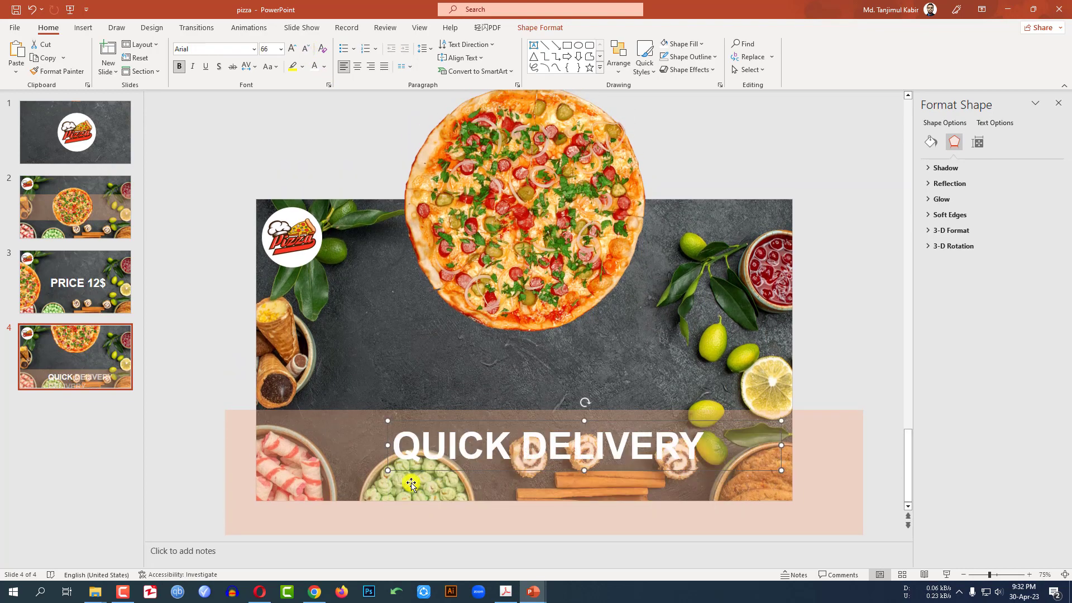
pyautogui.moveTo(387, 447); pyautogui.dragTo(338, 459)
# Enlarge slide 4's background photo past the slide edges and select all slides
pyautogui.click(642, 330)
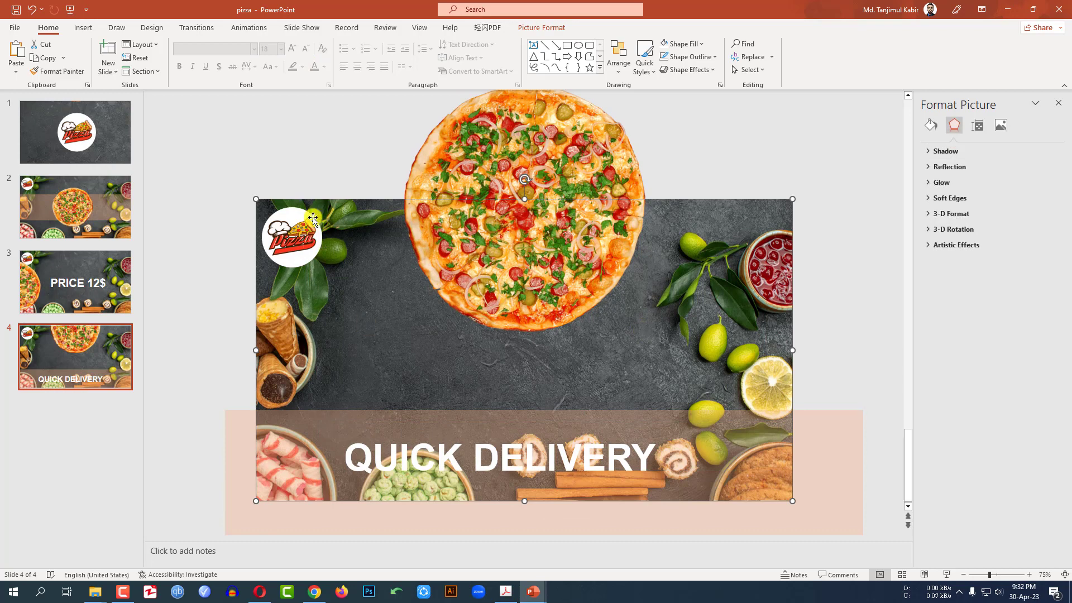
pyautogui.moveTo(795, 200); pyautogui.dragTo(923, 96)
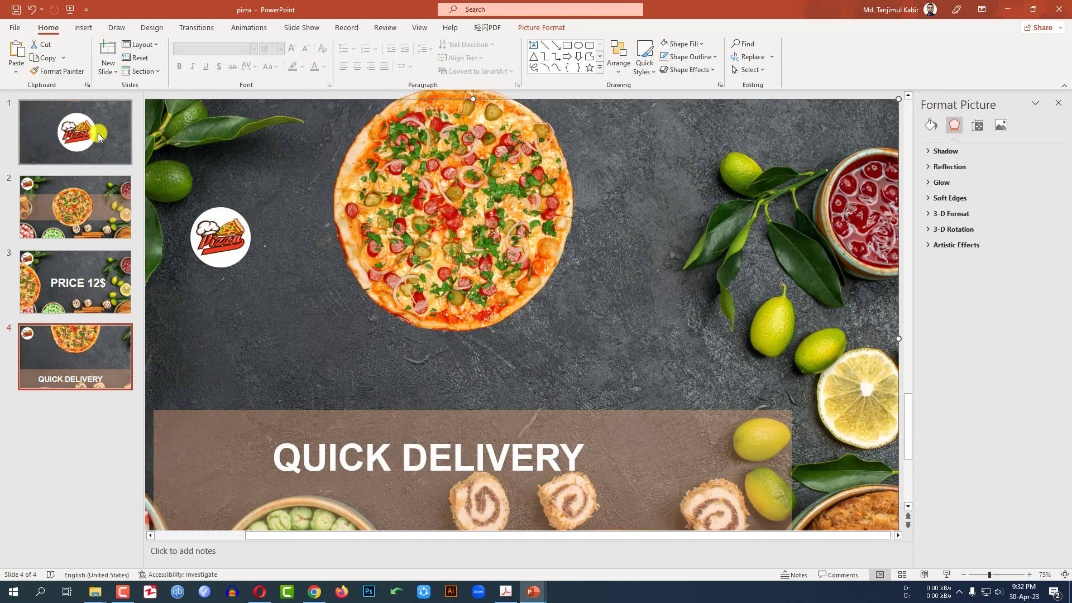
pyautogui.click(98, 132)
pyautogui.keyDown('ctrl'); pyautogui.click(111, 193); pyautogui.keyUp('ctrl')
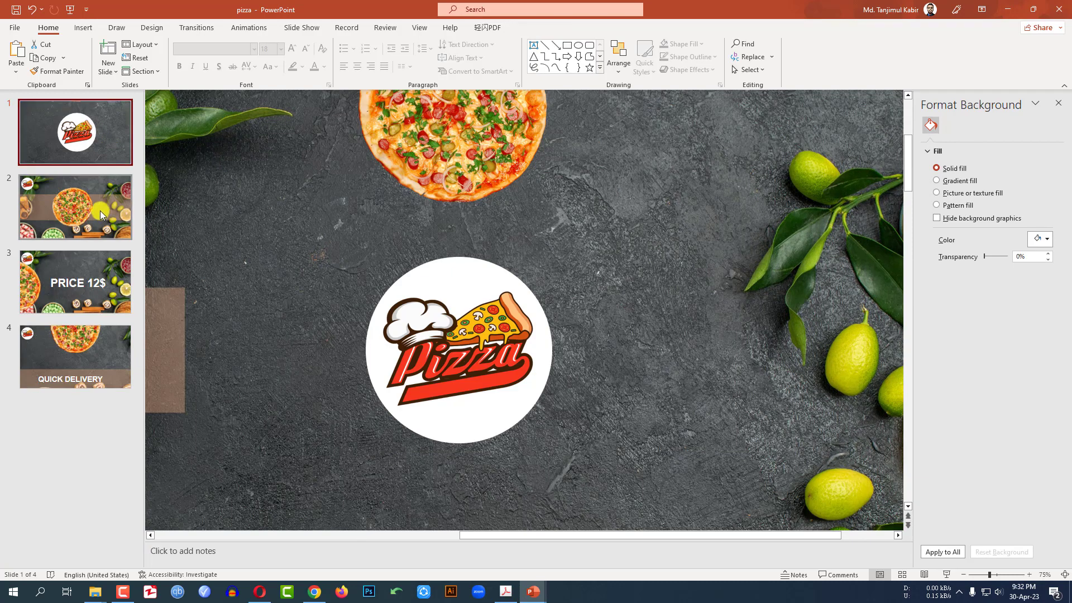